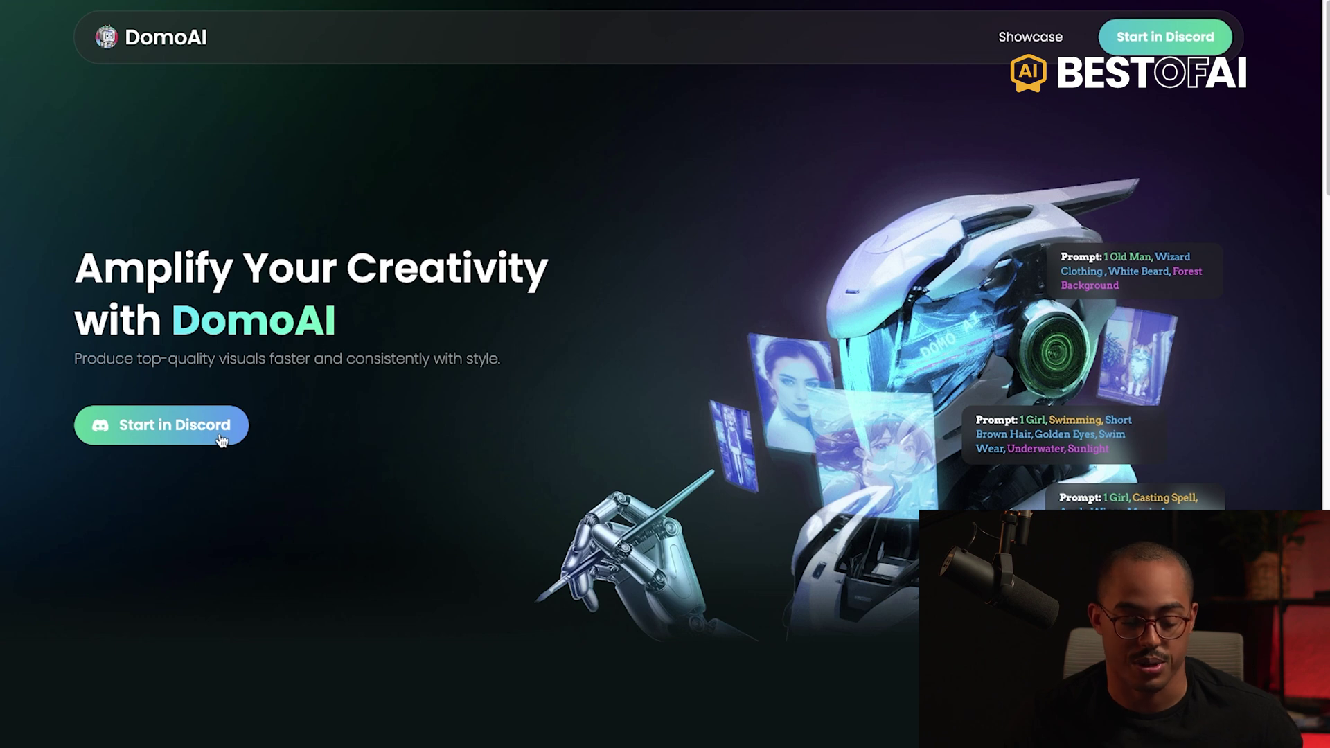
# Leave the DomoAI landing page for its Discord server through the 'Start in Discord' button
pyautogui.click(217, 437)
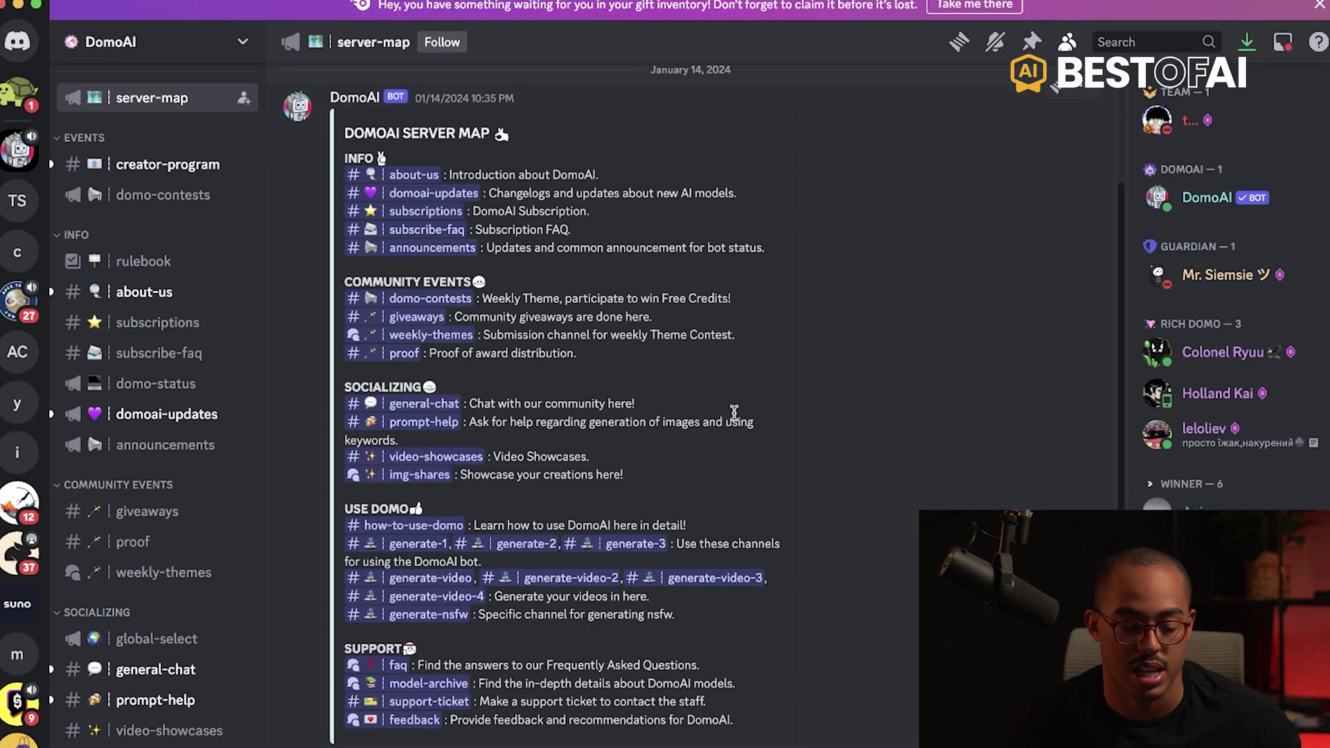
# Scroll the server map and channel list down to the USE DOMO generate channels
pyautogui.scroll(-2, 518, 374)
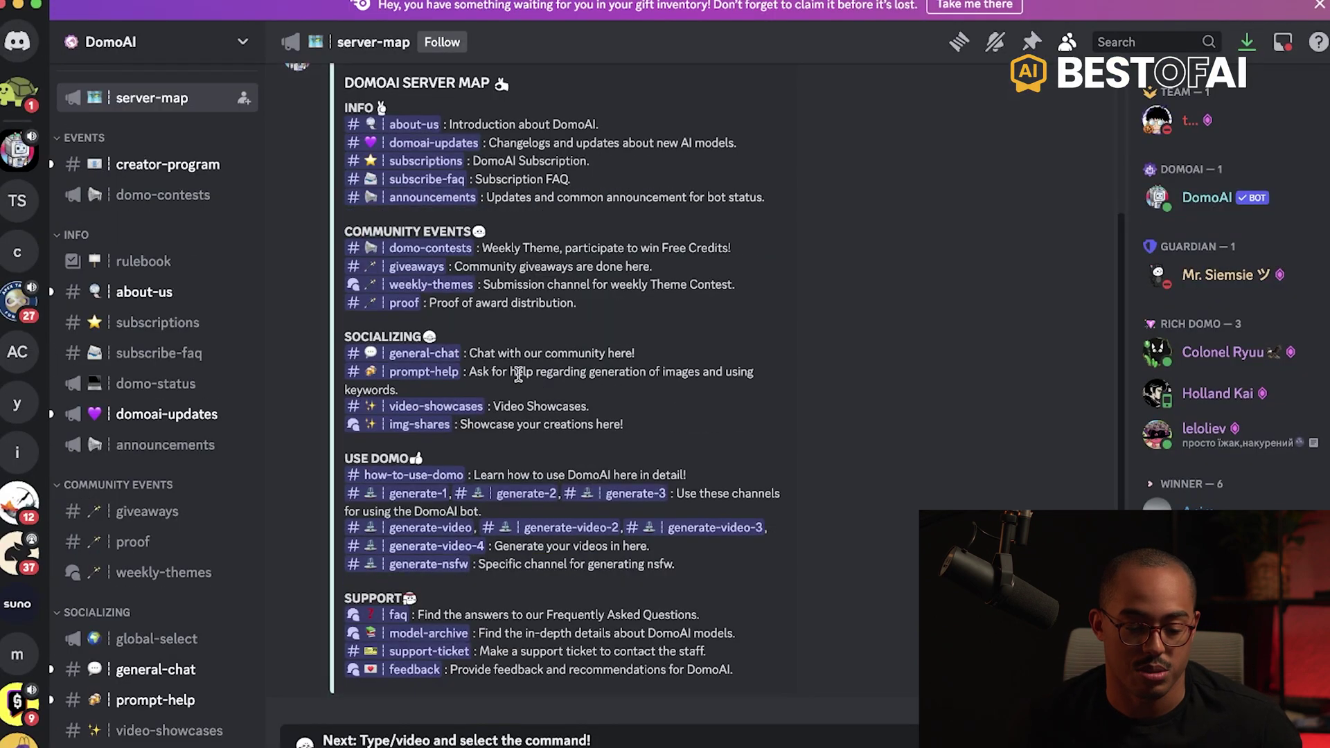
pyautogui.scroll(5, 180, 388)
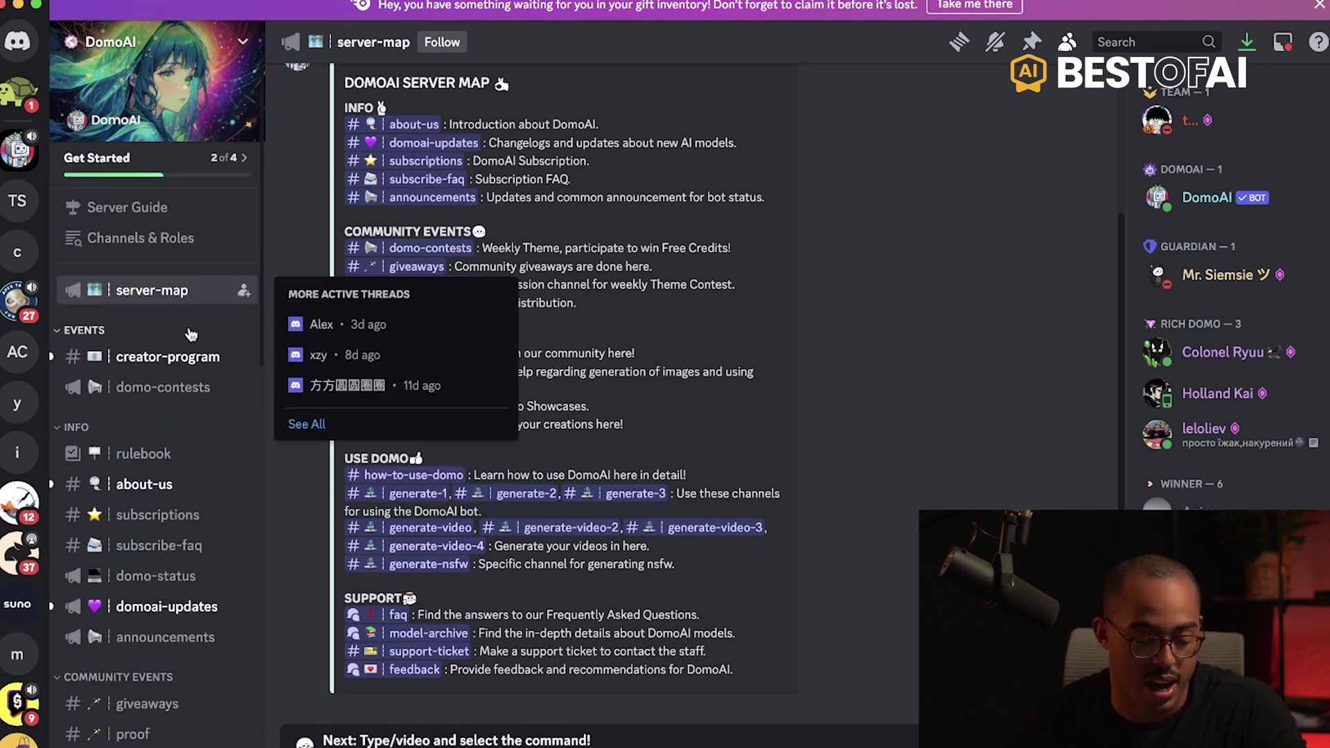
pyautogui.scroll(-3, 186, 443)
pyautogui.scroll(3, 625, 297)
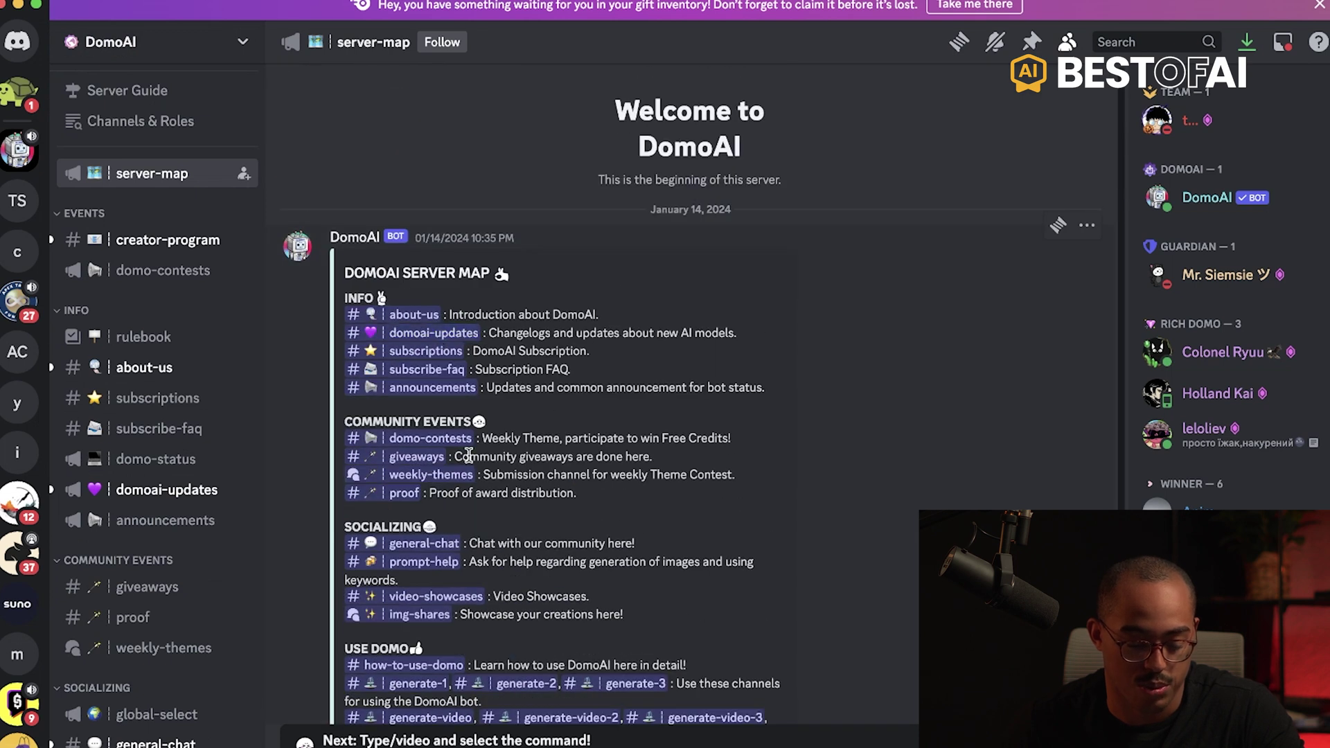
pyautogui.scroll(-6, 172, 595)
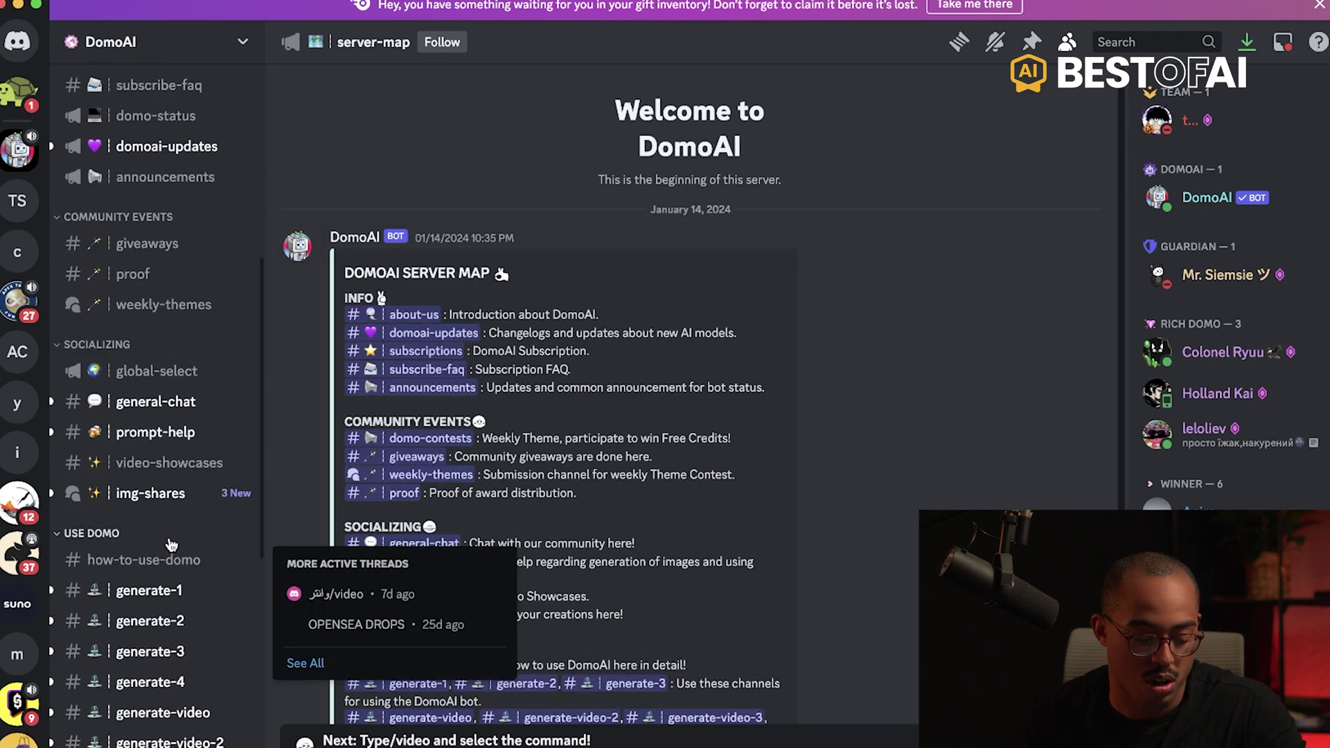
pyautogui.scroll(-1, 172, 545)
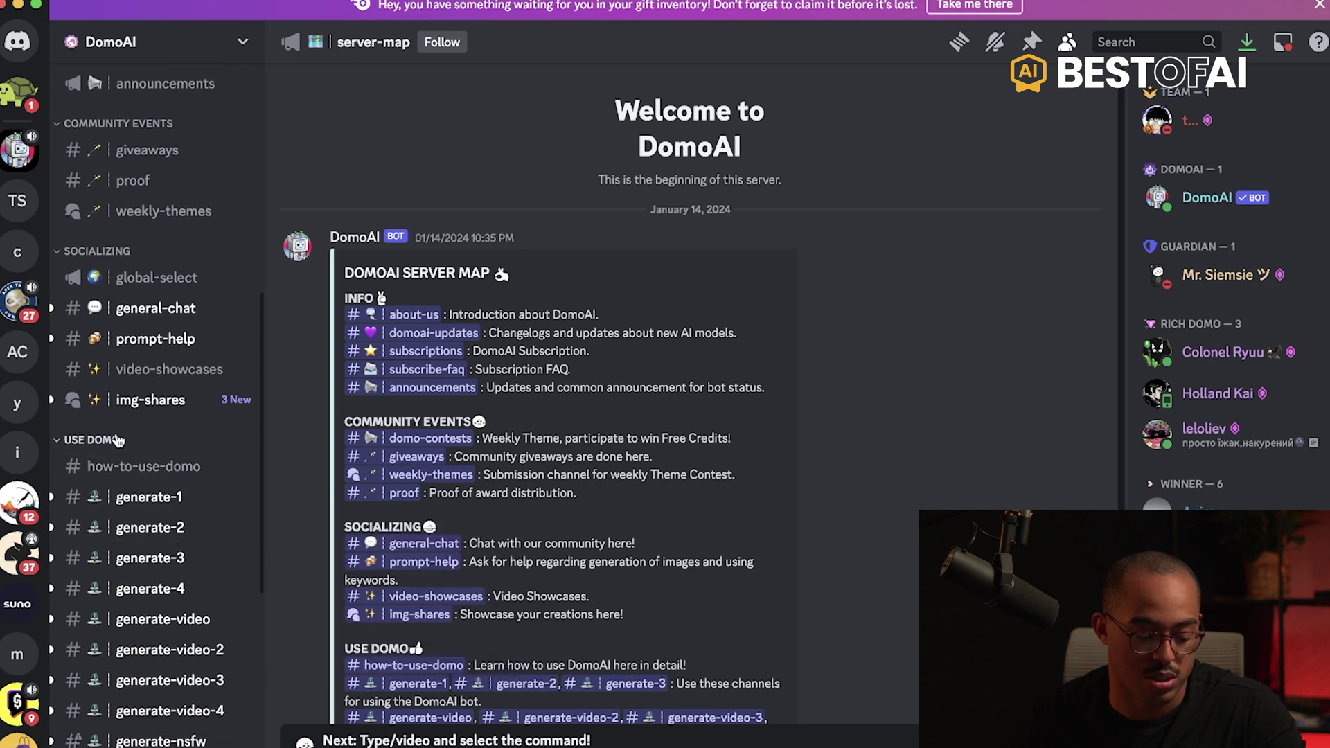
# Enter the generate-1 channel and choose /video from the slash-command list
pyautogui.click(175, 511)
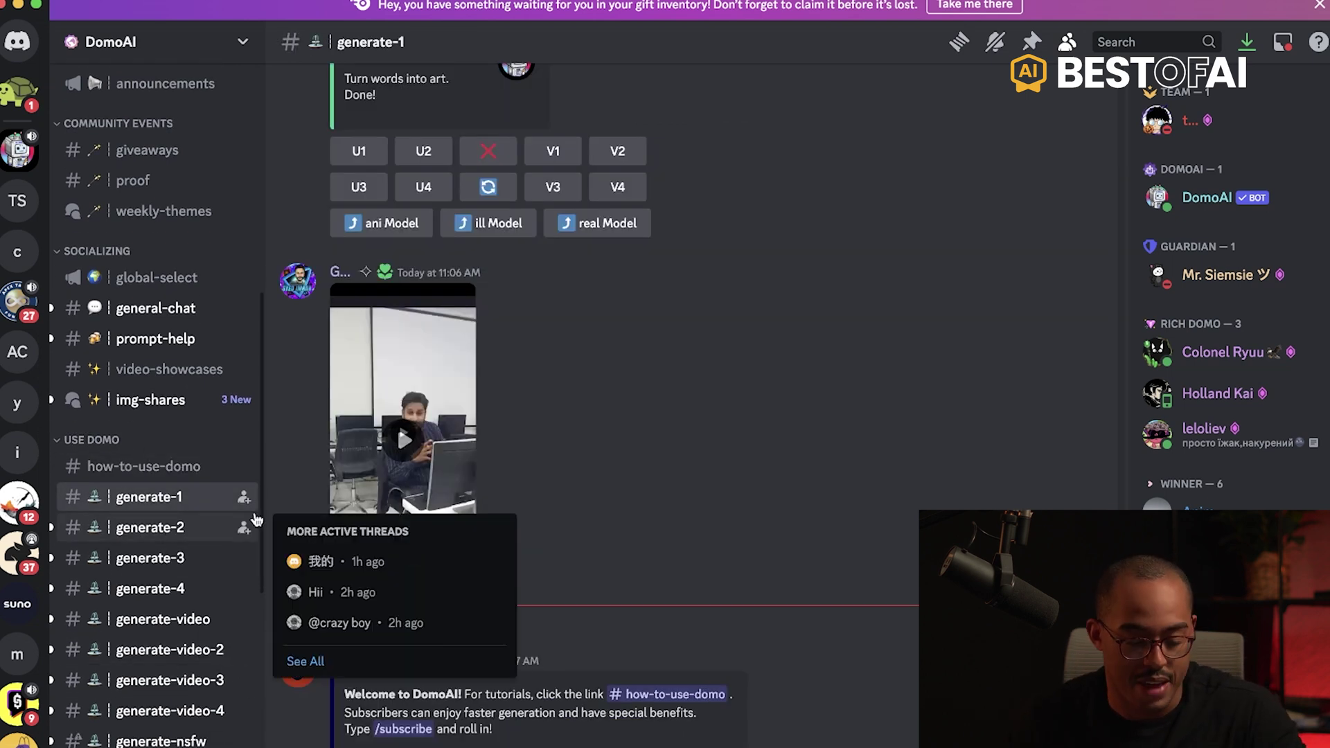
pyautogui.scroll(-8, 813, 463)
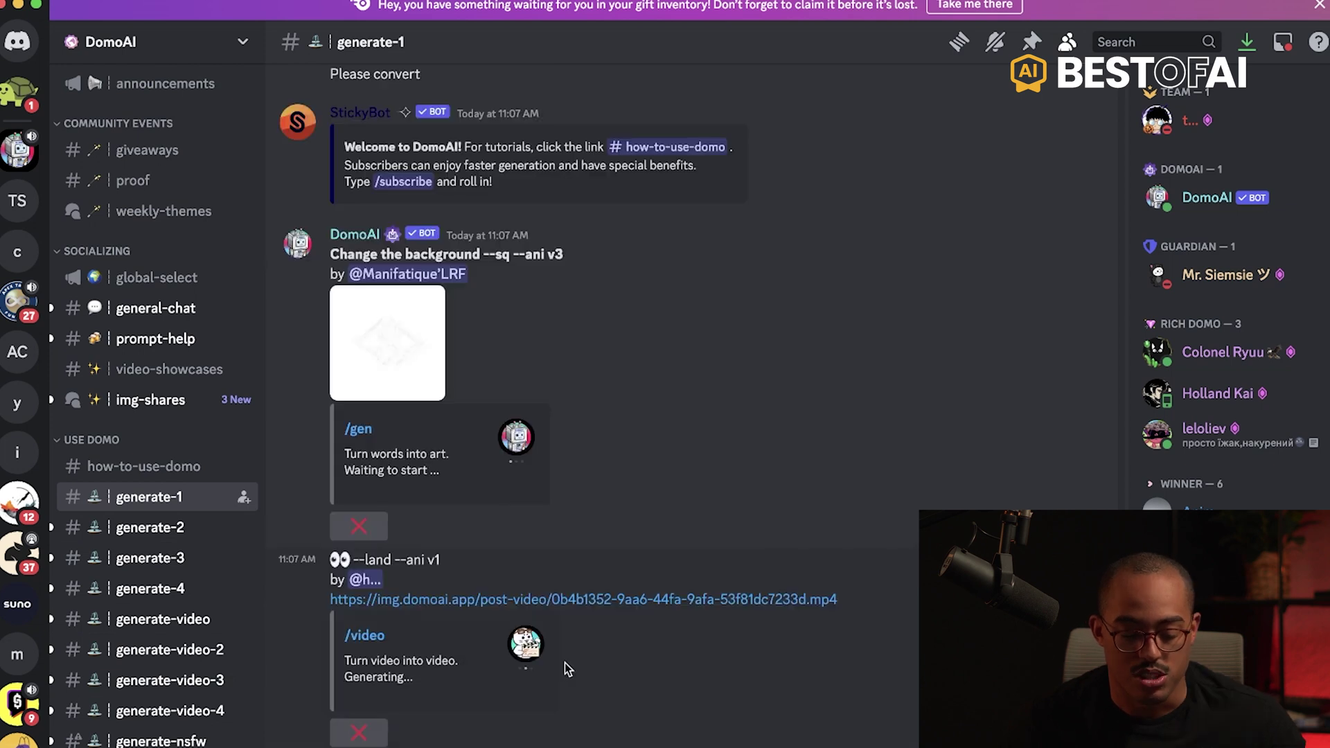
pyautogui.write('/')
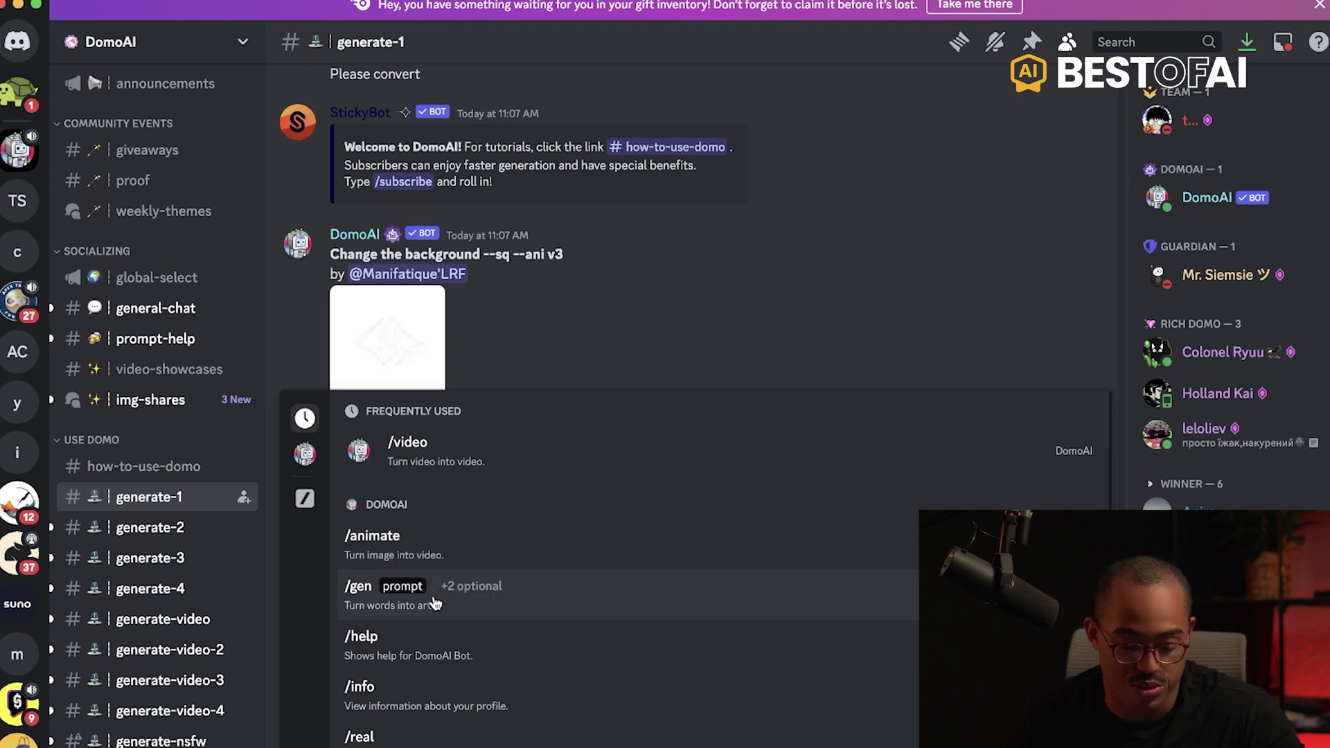
pyautogui.scroll(-1, 433, 644)
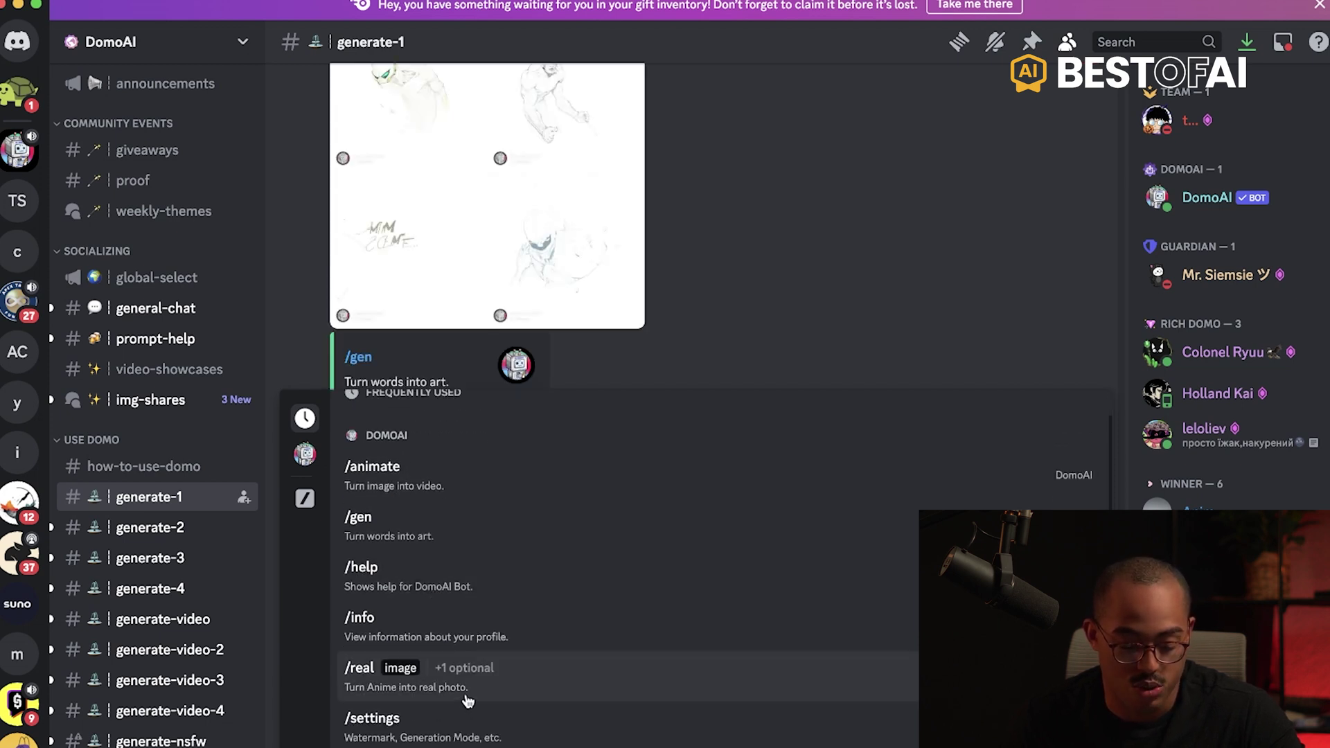
pyautogui.scroll(-3, 464, 696)
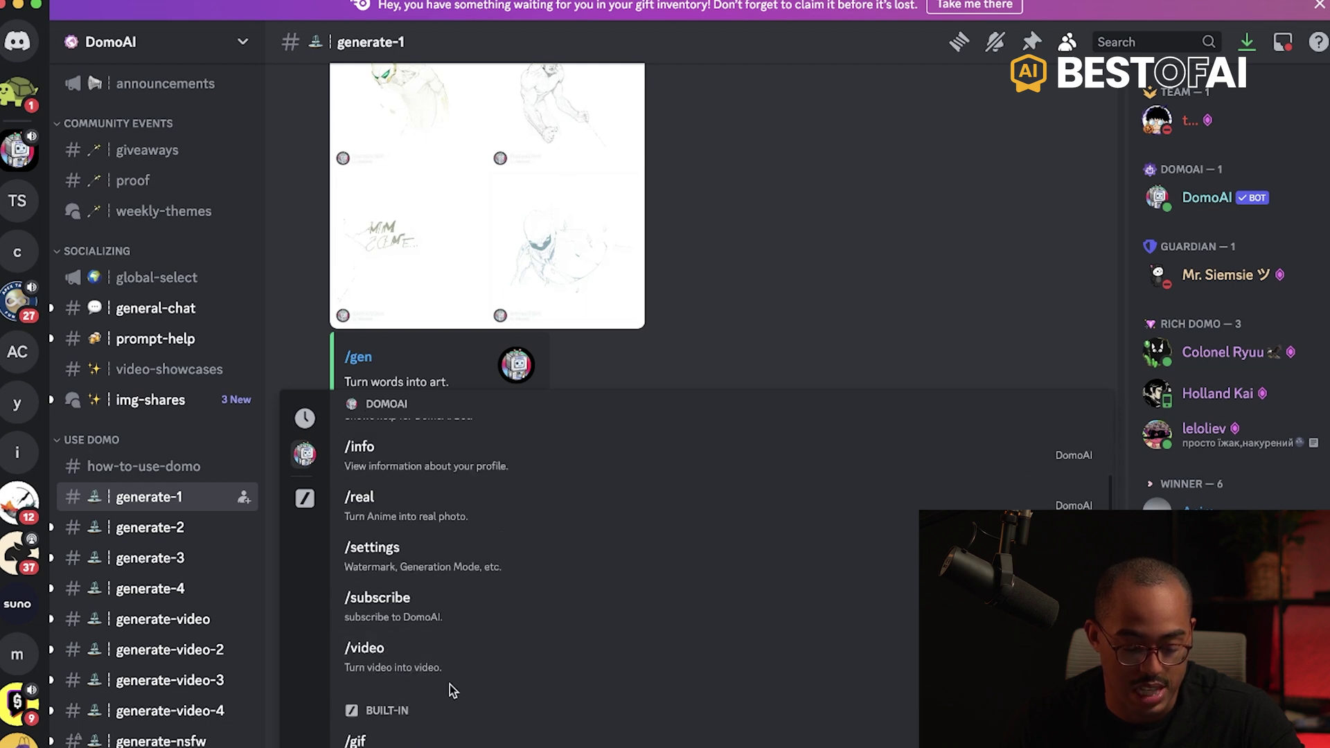
pyautogui.click(497, 670)
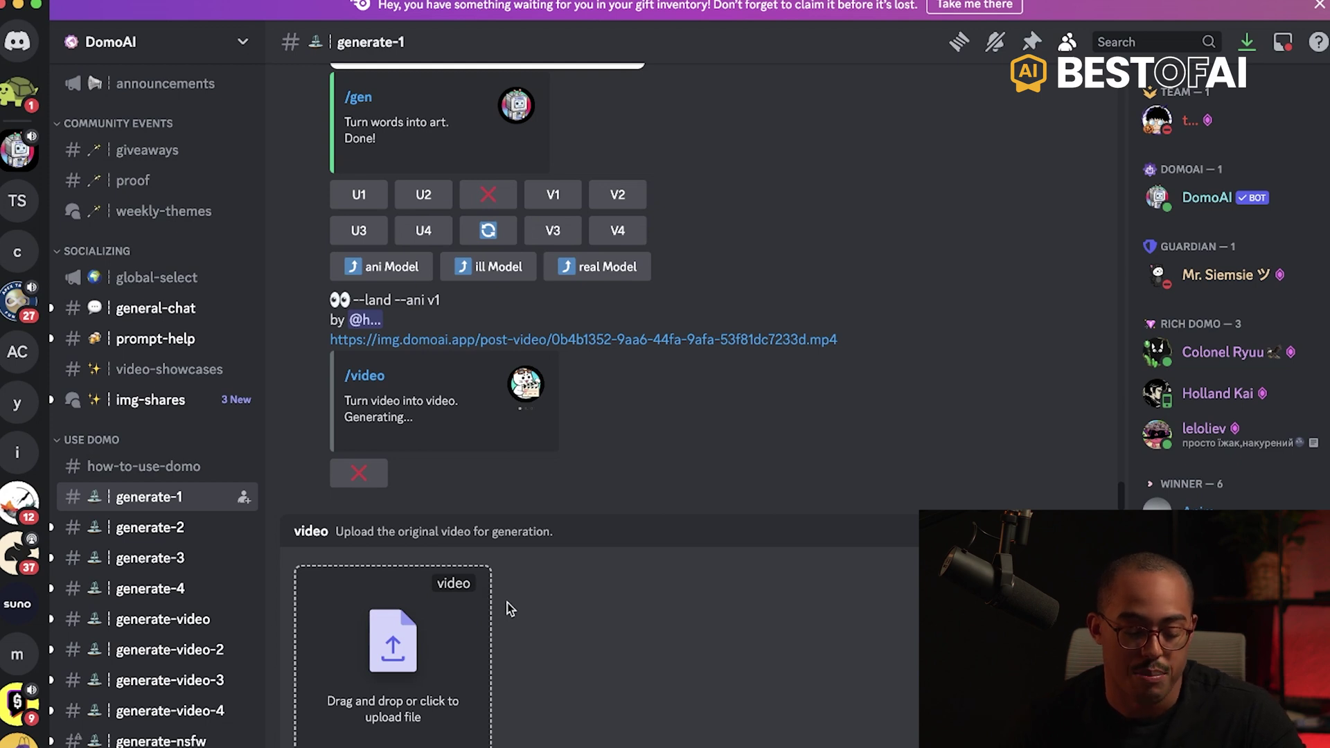
# Attach IMG_9378.MOV from Downloads as the /video command's source video
pyautogui.click(392, 672)
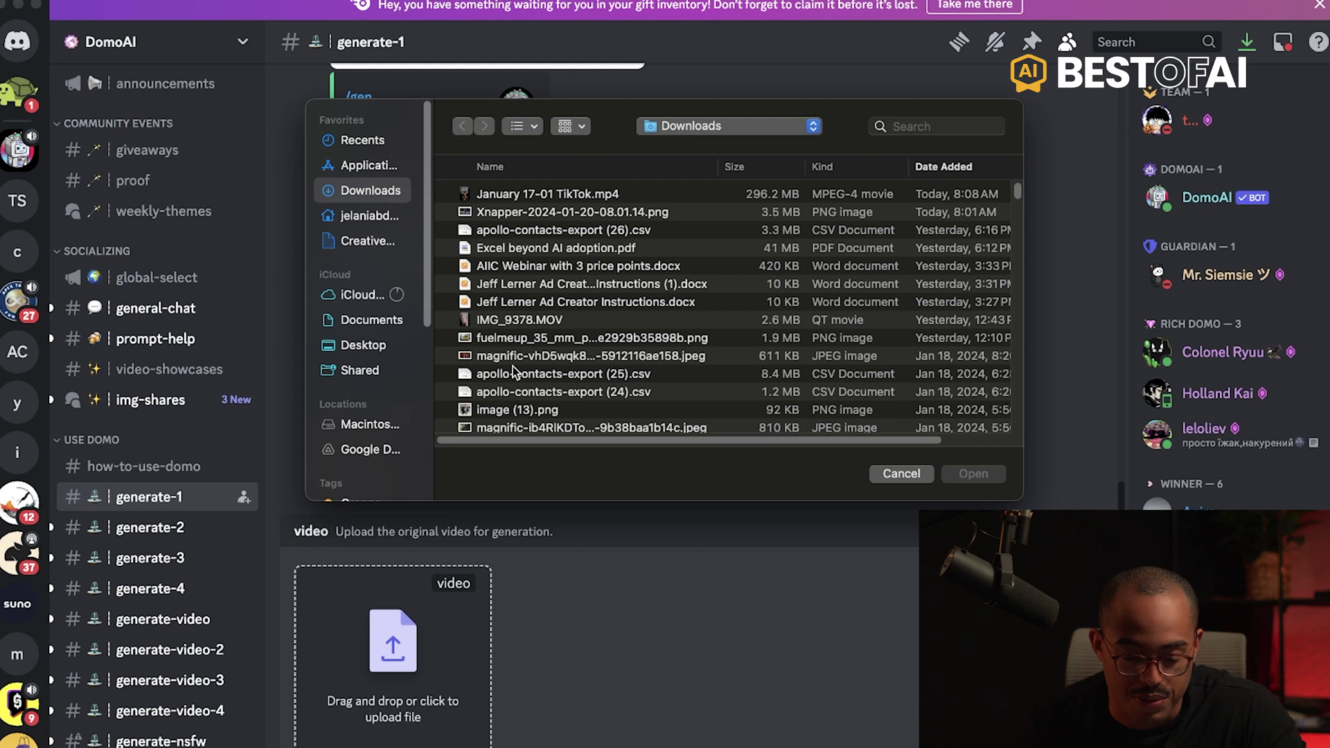
pyautogui.click(533, 320)
pyautogui.click(962, 475)
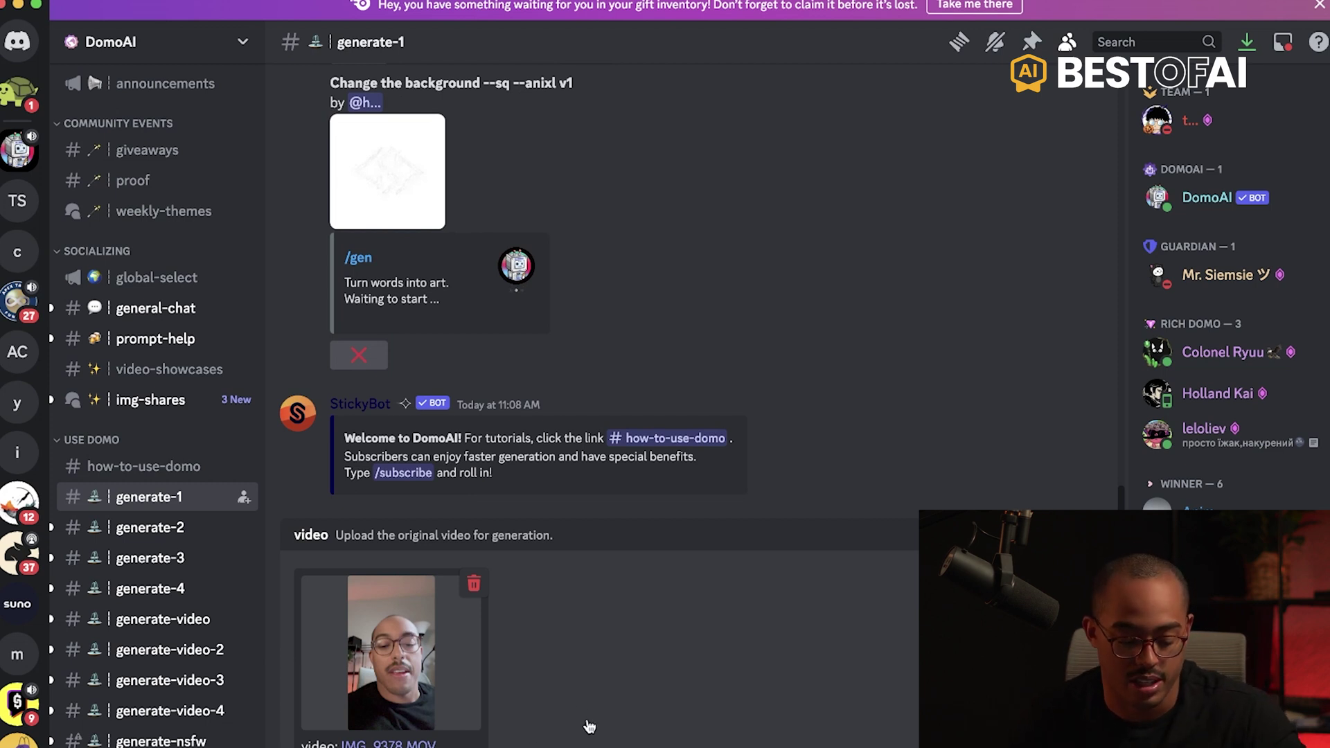
# Browse earlier examples, then send the /video request with prompt 'anime --port --ani v1'
pyautogui.press('Tab')
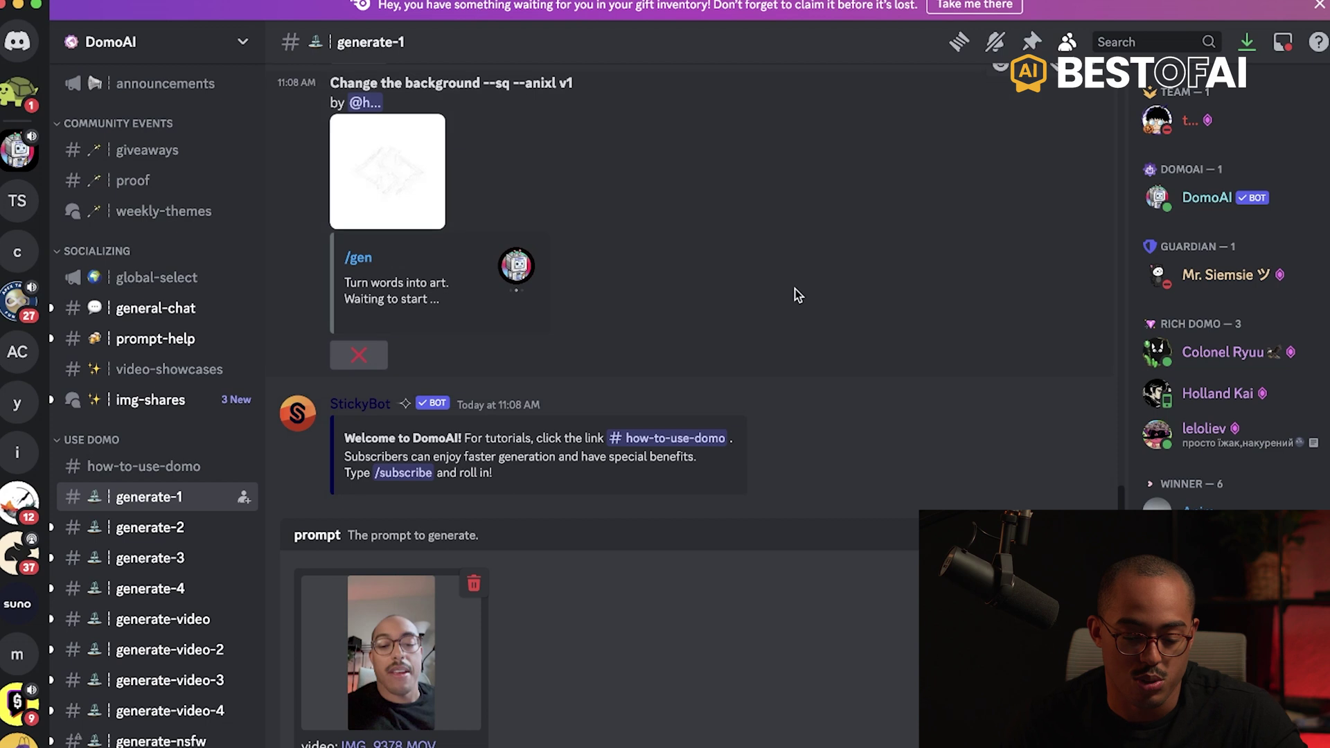
pyautogui.scroll(10, 790, 294)
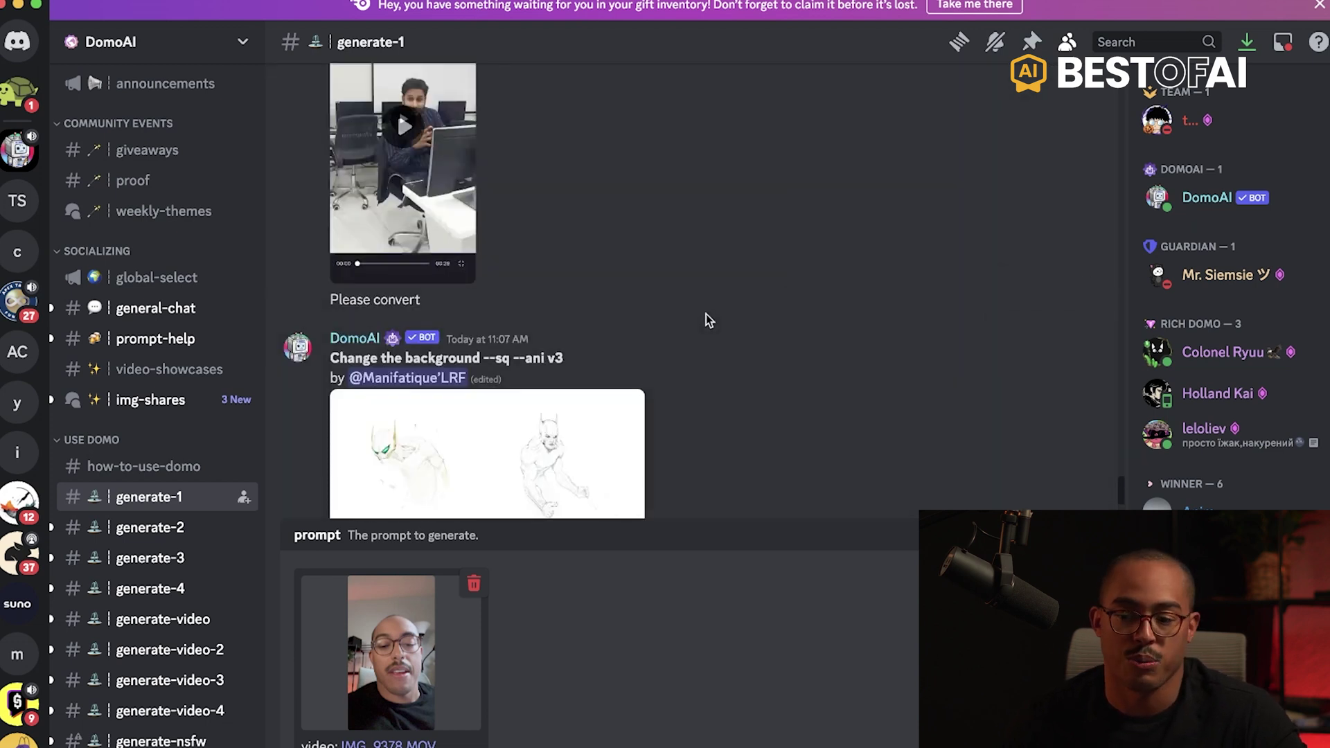
pyautogui.scroll(-10, 709, 304)
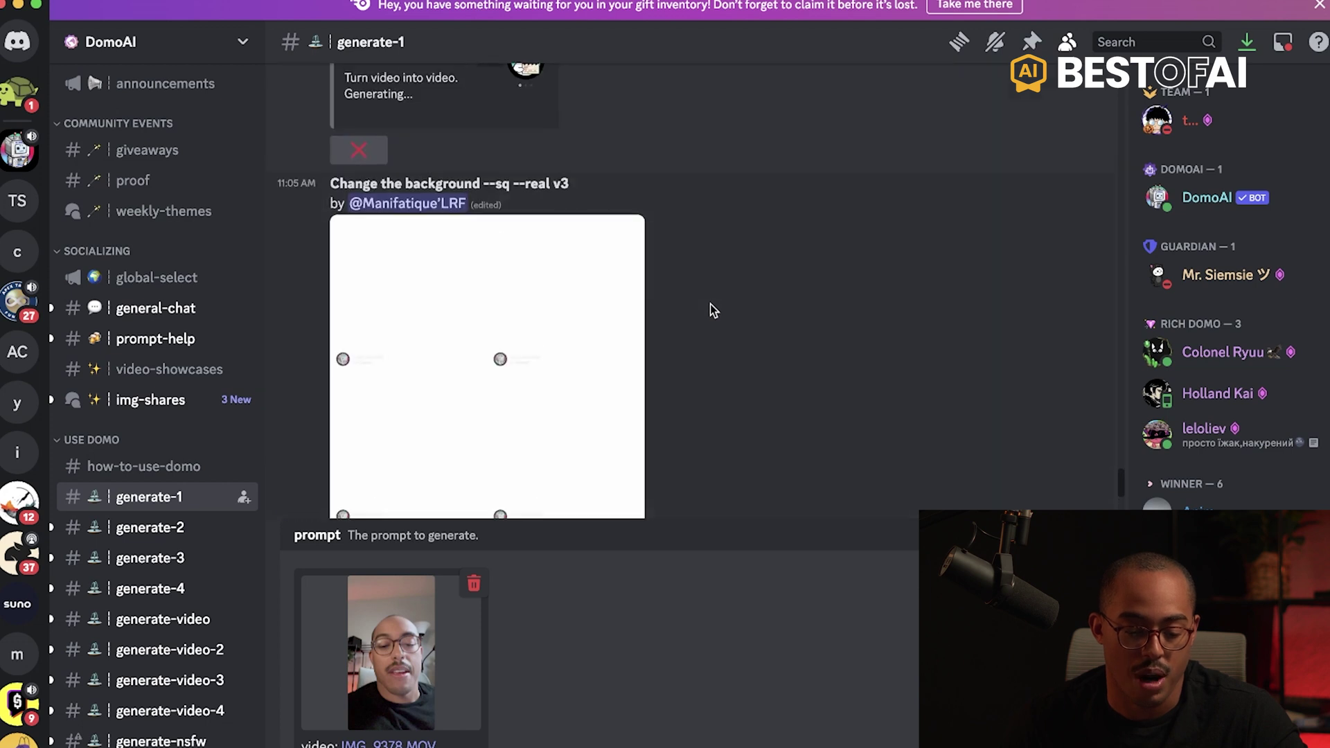
pyautogui.scroll(-10, 710, 305)
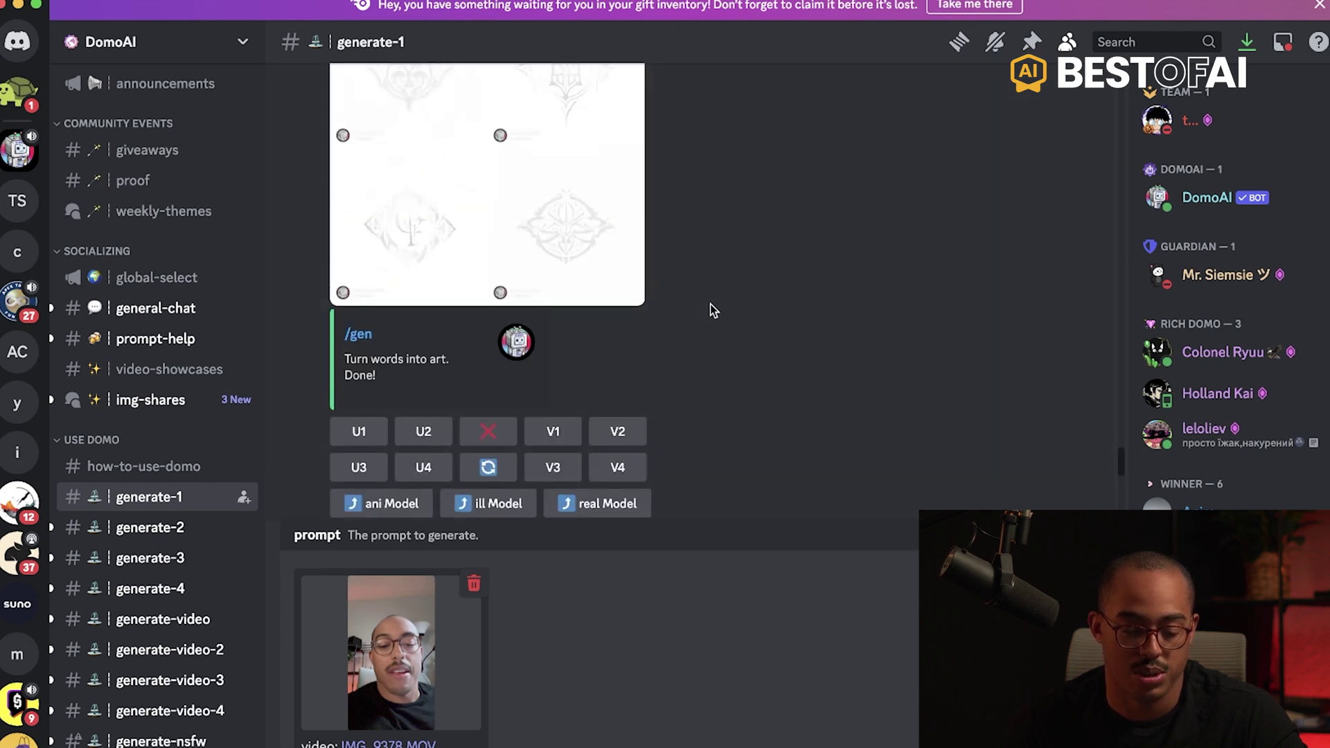
pyautogui.scroll(5, 714, 308)
pyautogui.scroll(10, 713, 309)
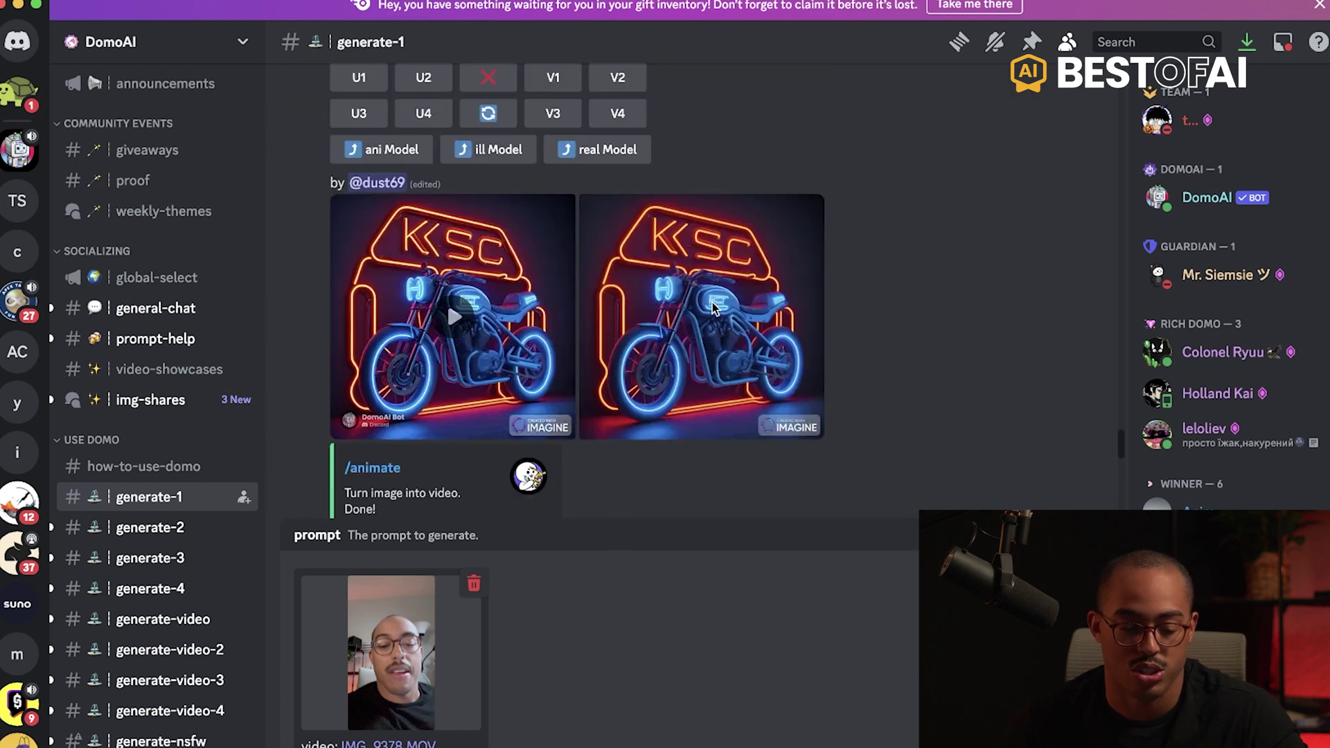
pyautogui.scroll(10, 713, 309)
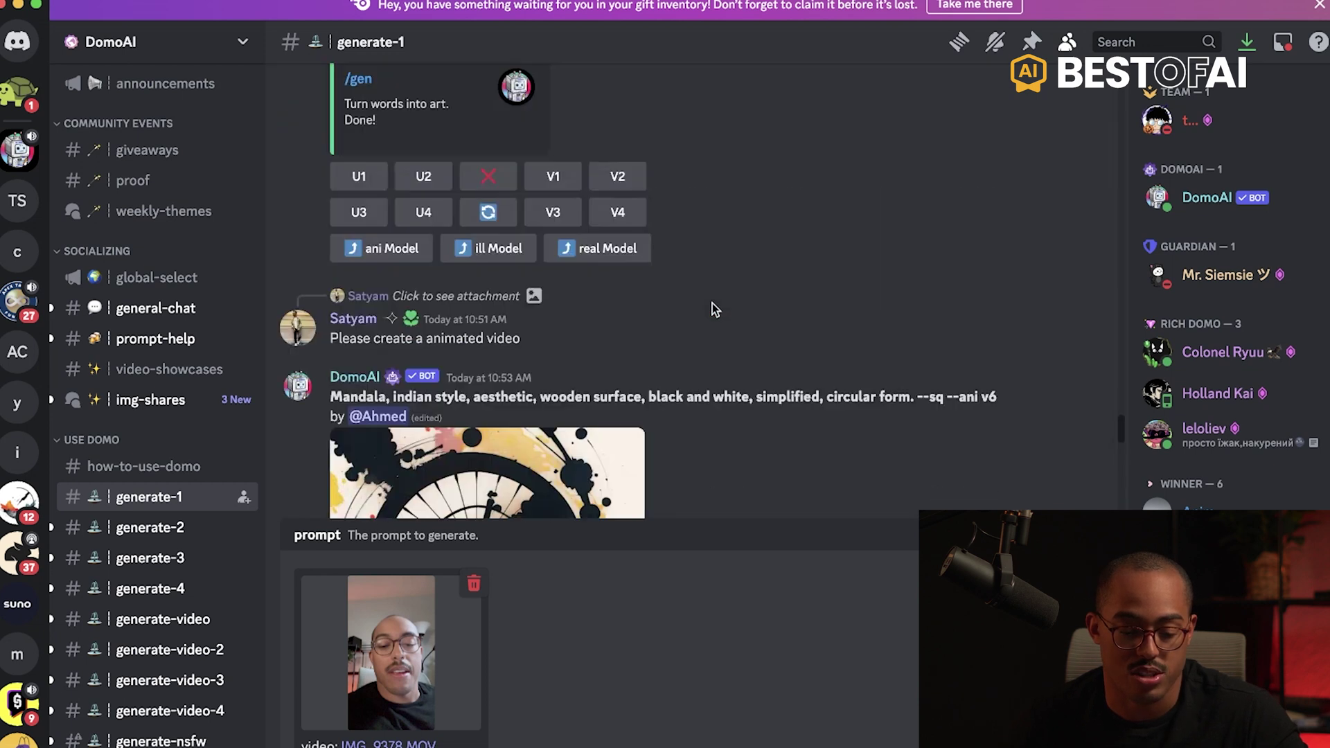
pyautogui.scroll(-5, 714, 309)
pyautogui.scroll(2, 715, 311)
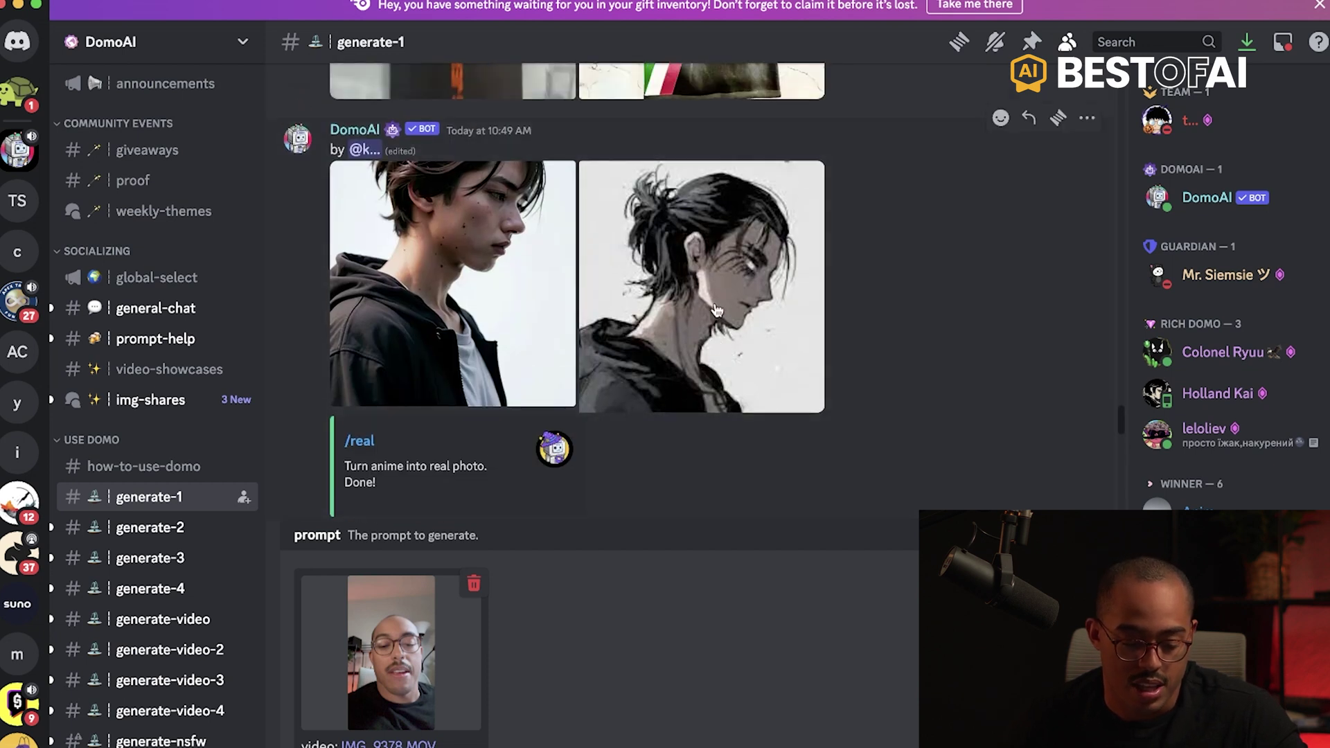
pyautogui.scroll(8, 718, 309)
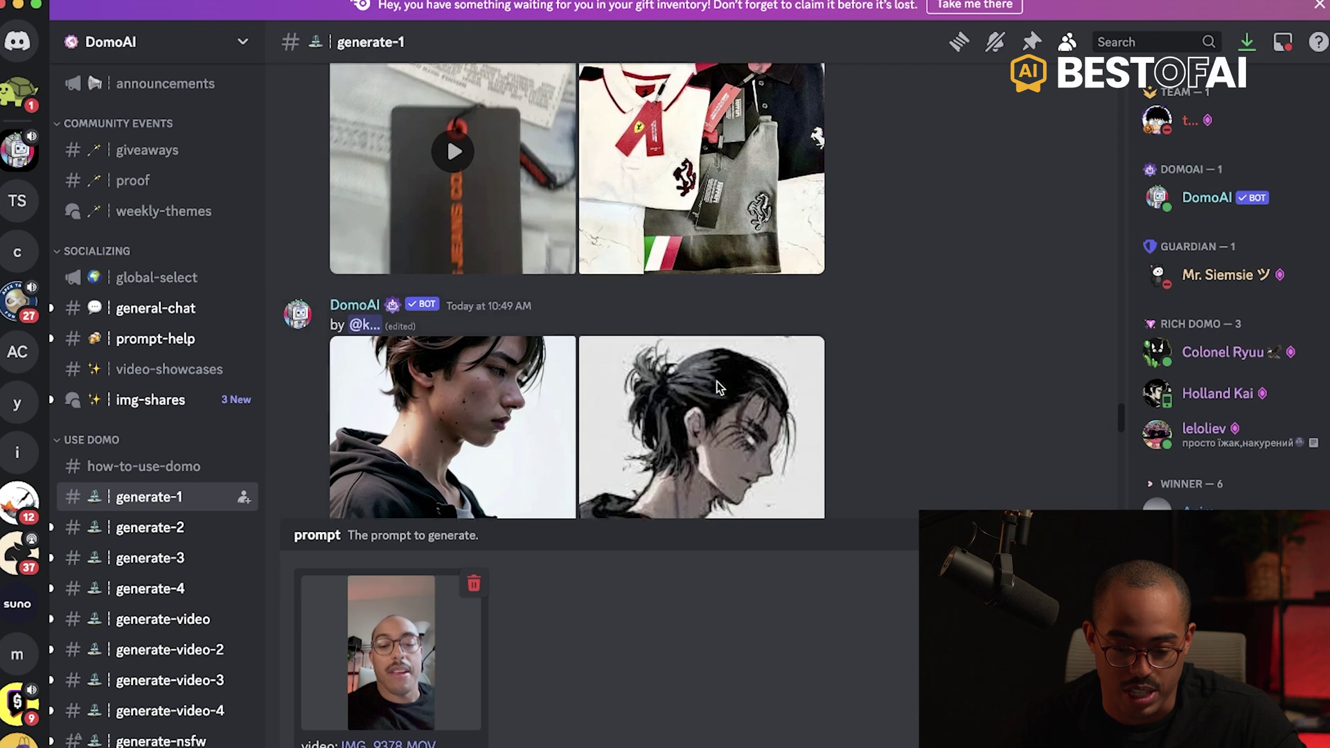
pyautogui.scroll(10, 716, 386)
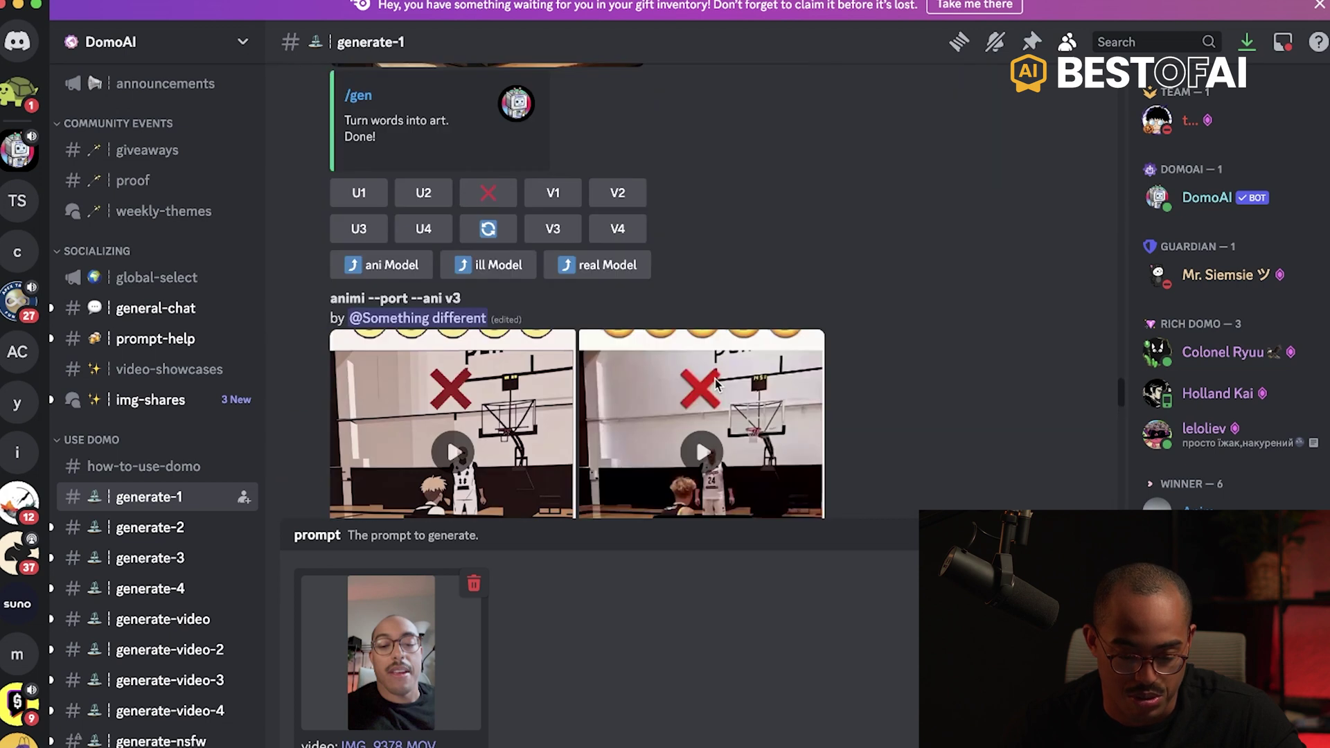
pyautogui.scroll(15, 715, 382)
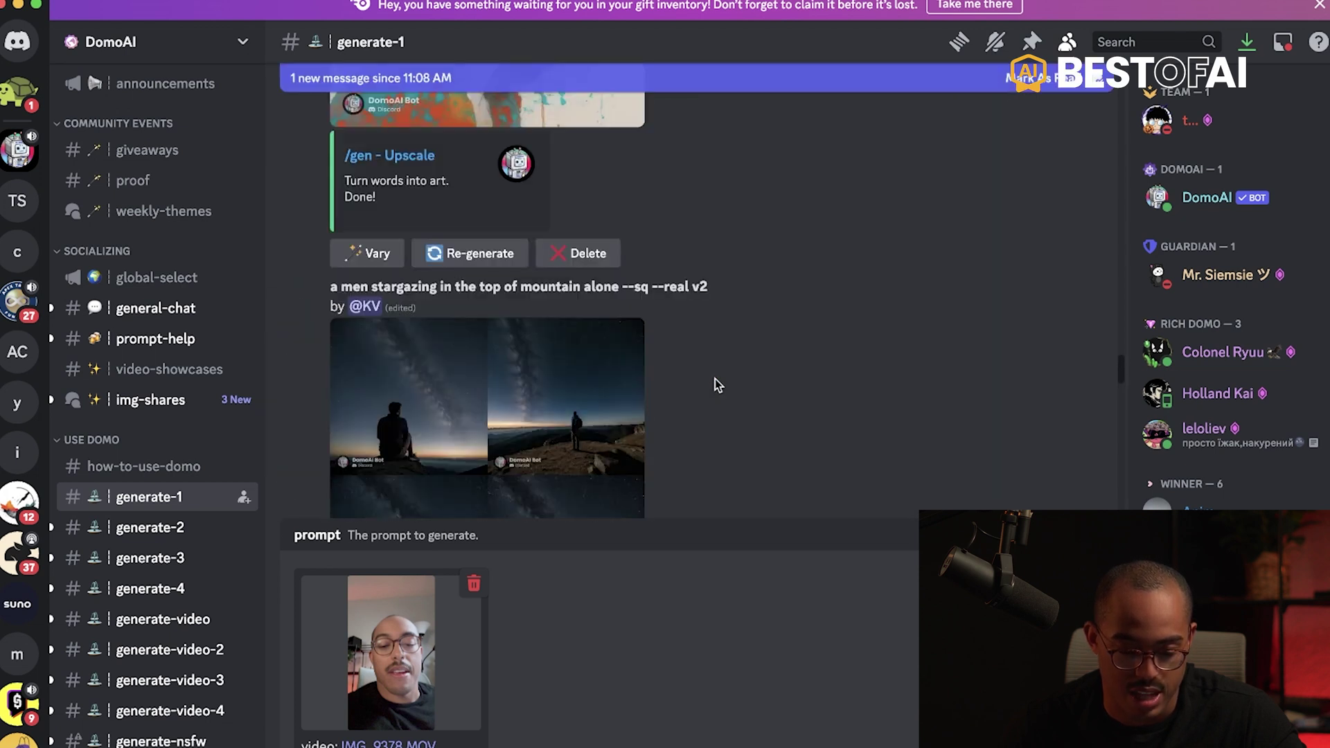
pyautogui.scroll(15, 714, 380)
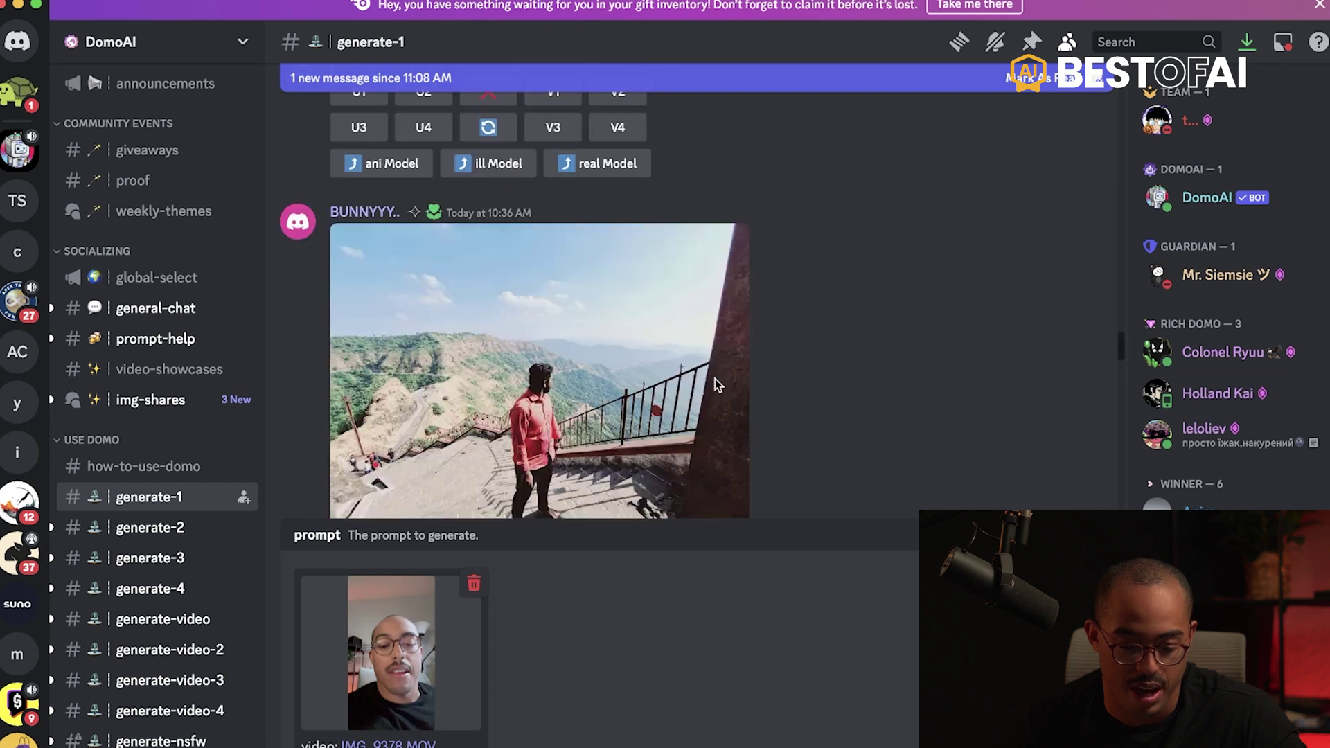
pyautogui.scroll(15, 715, 380)
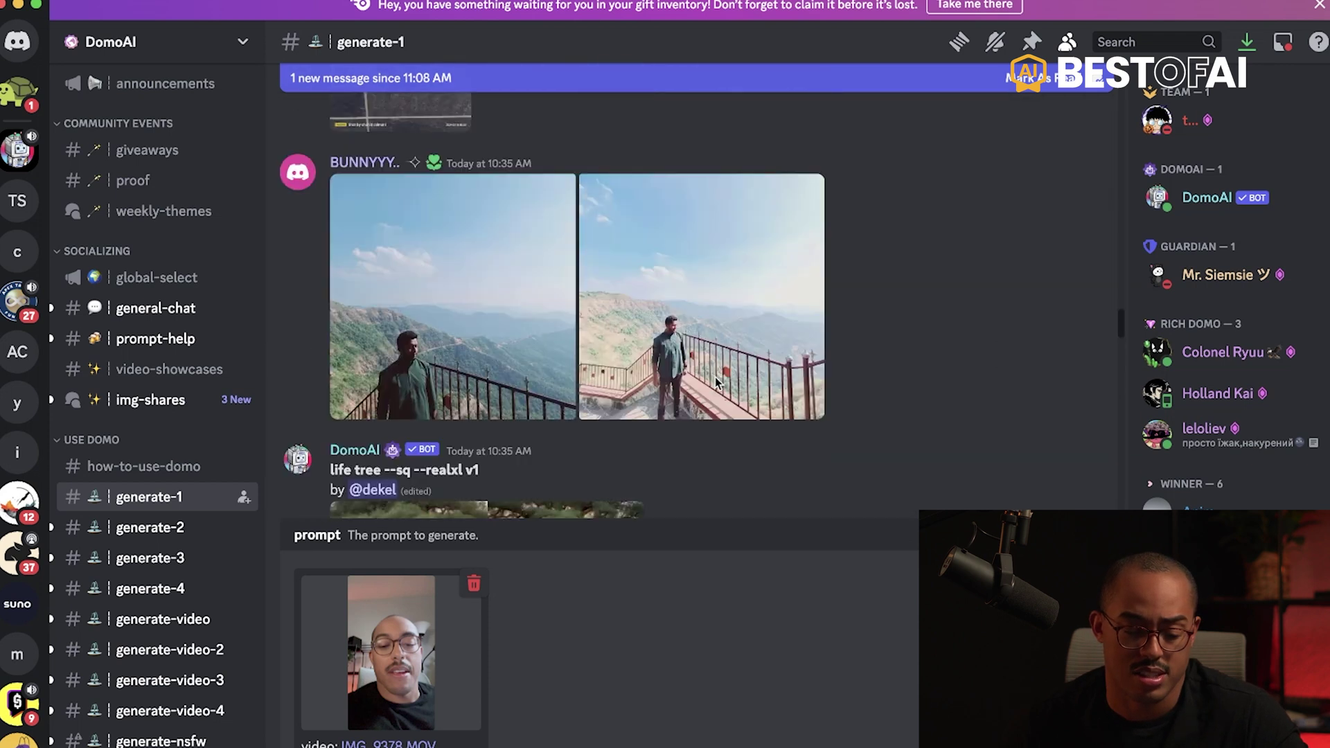
pyautogui.scroll(15, 714, 382)
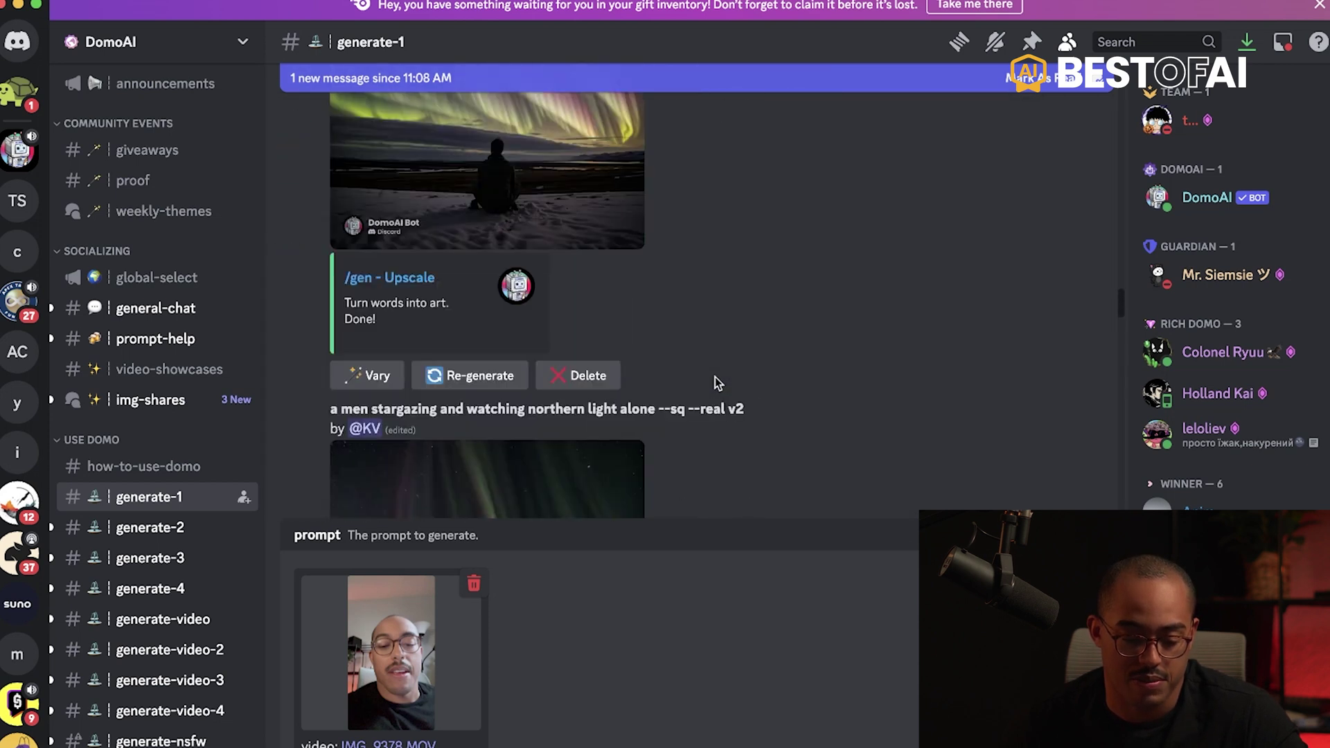
pyautogui.scroll(15, 715, 380)
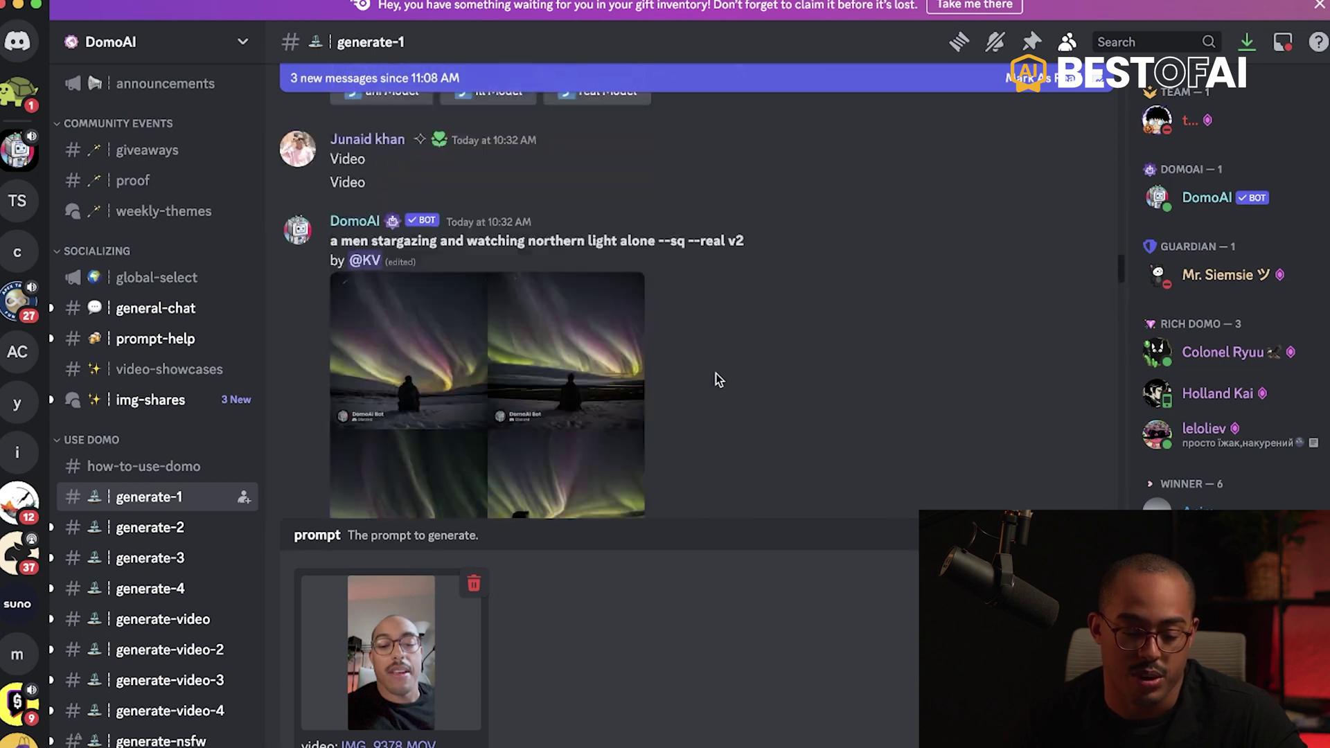
pyautogui.scroll(15, 717, 380)
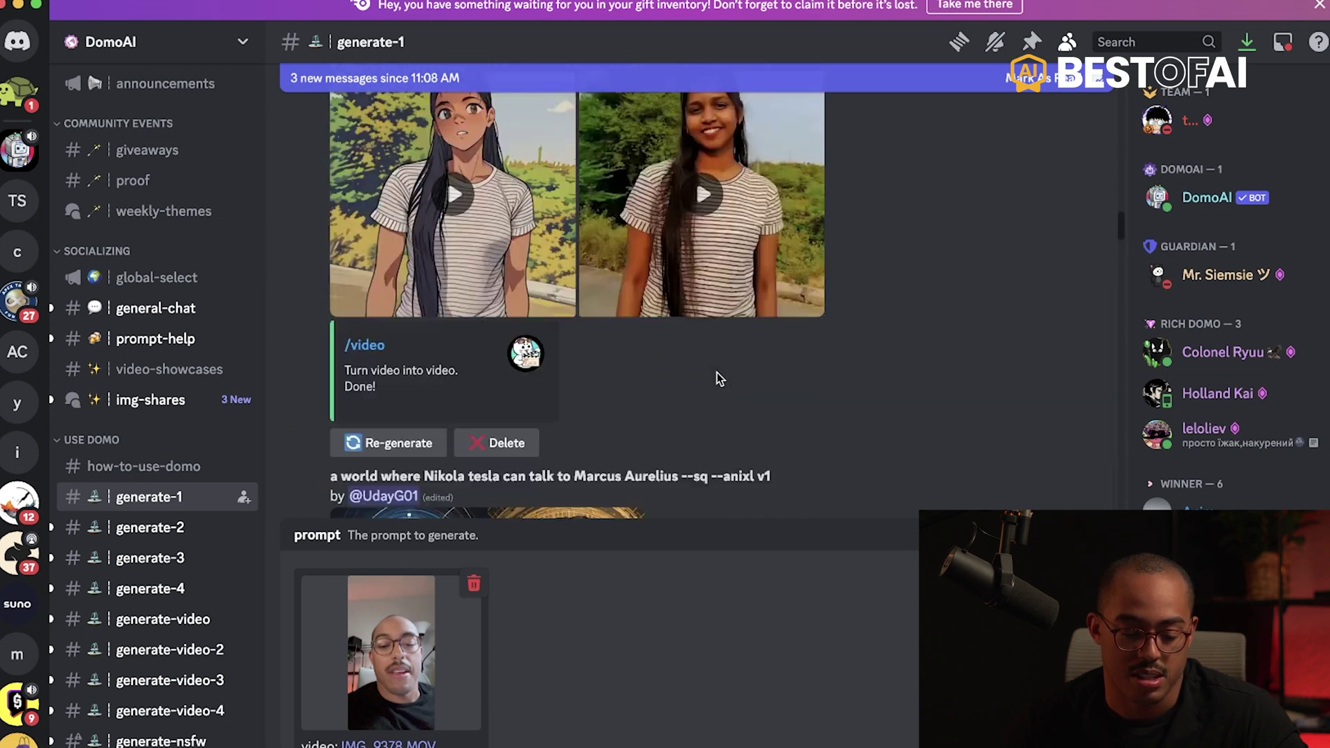
pyautogui.scroll(10, 718, 377)
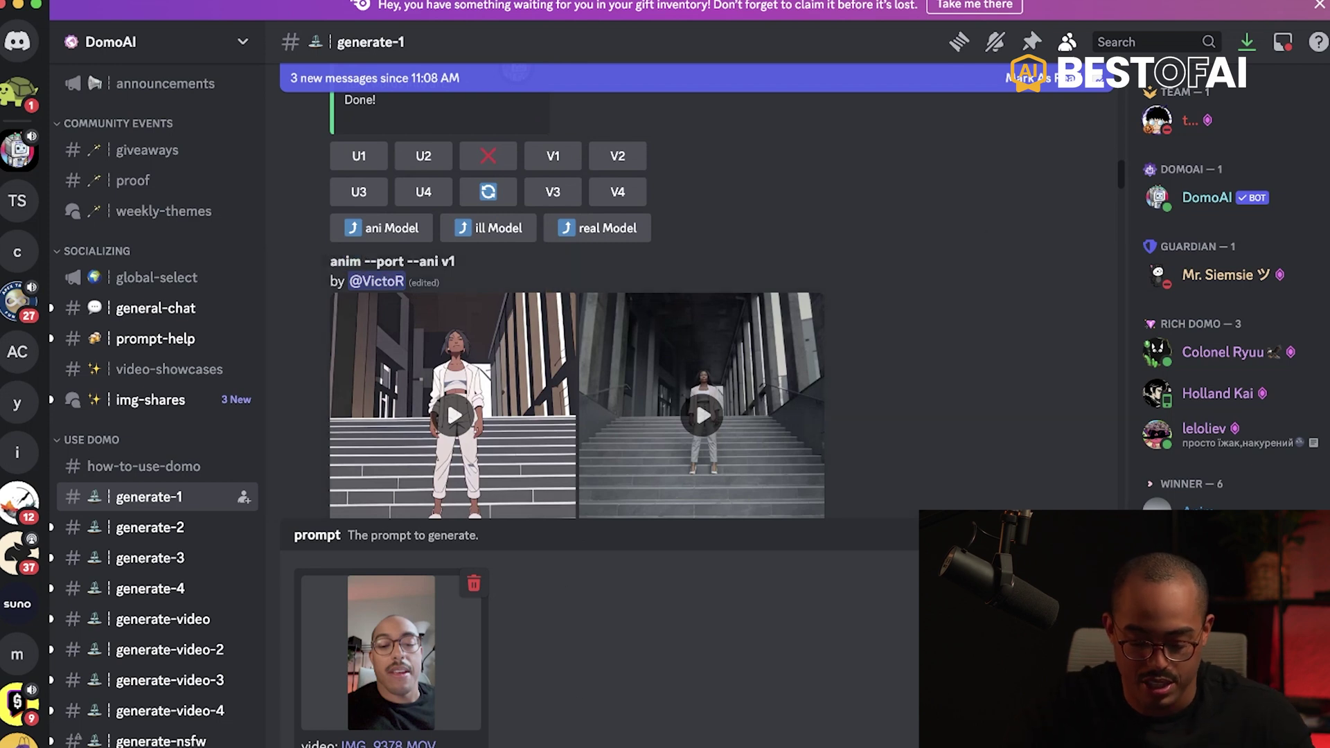
pyautogui.press('Return')
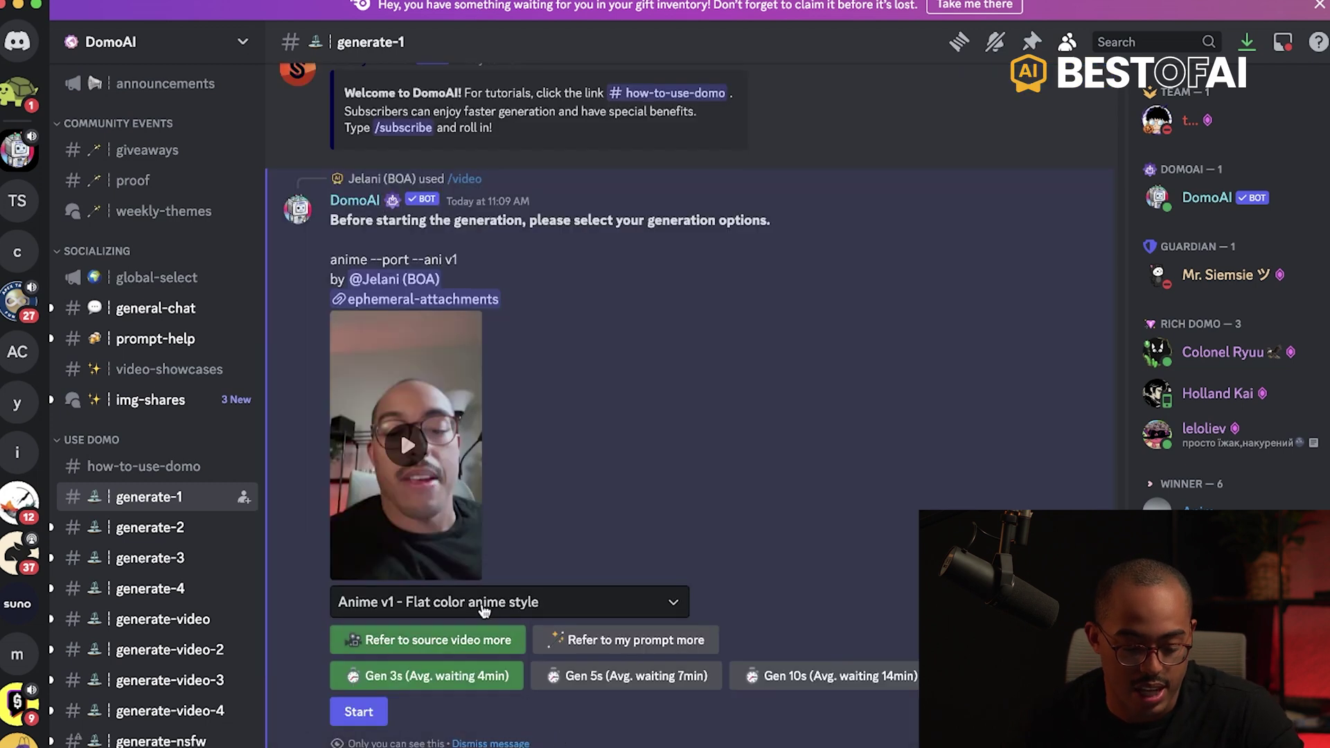
# Switch the style to Illustration v2 - Comic style with the Gen 3s length
pyautogui.click(485, 608)
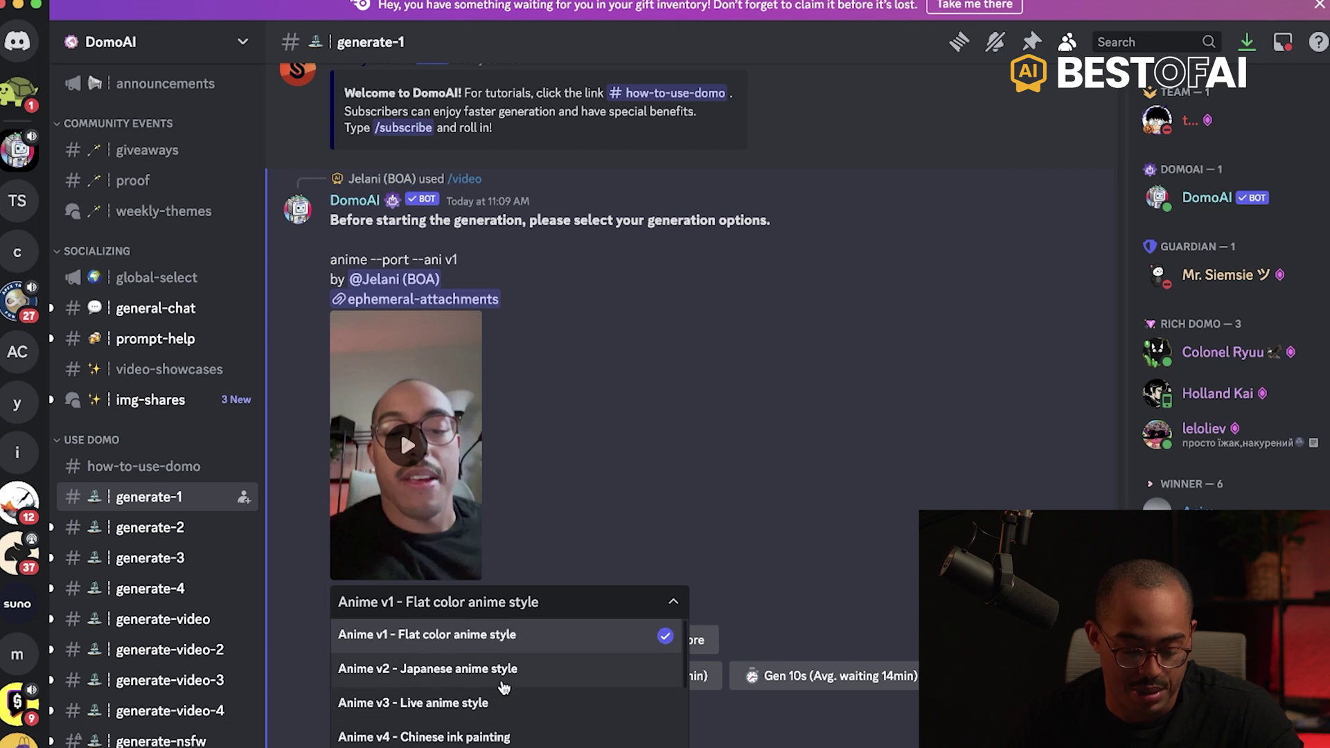
pyautogui.scroll(-2, 485, 716)
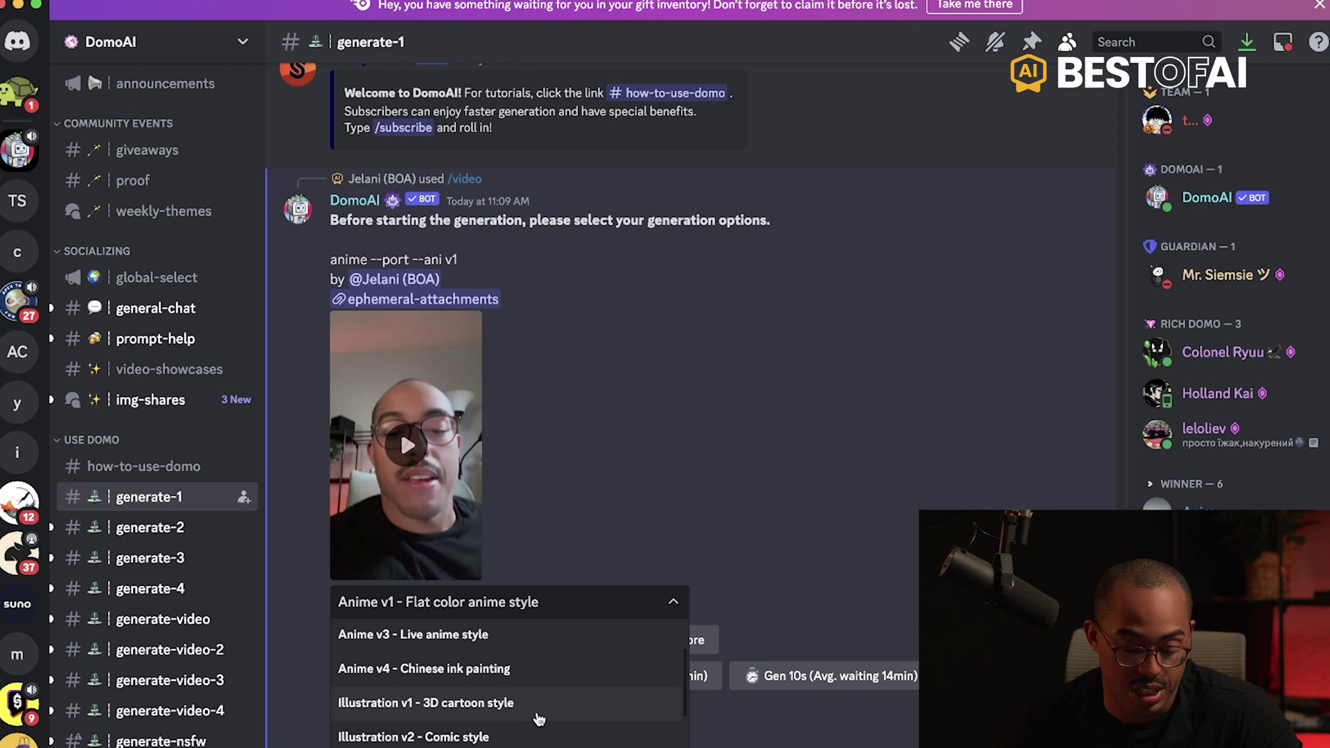
pyautogui.scroll(-1, 538, 721)
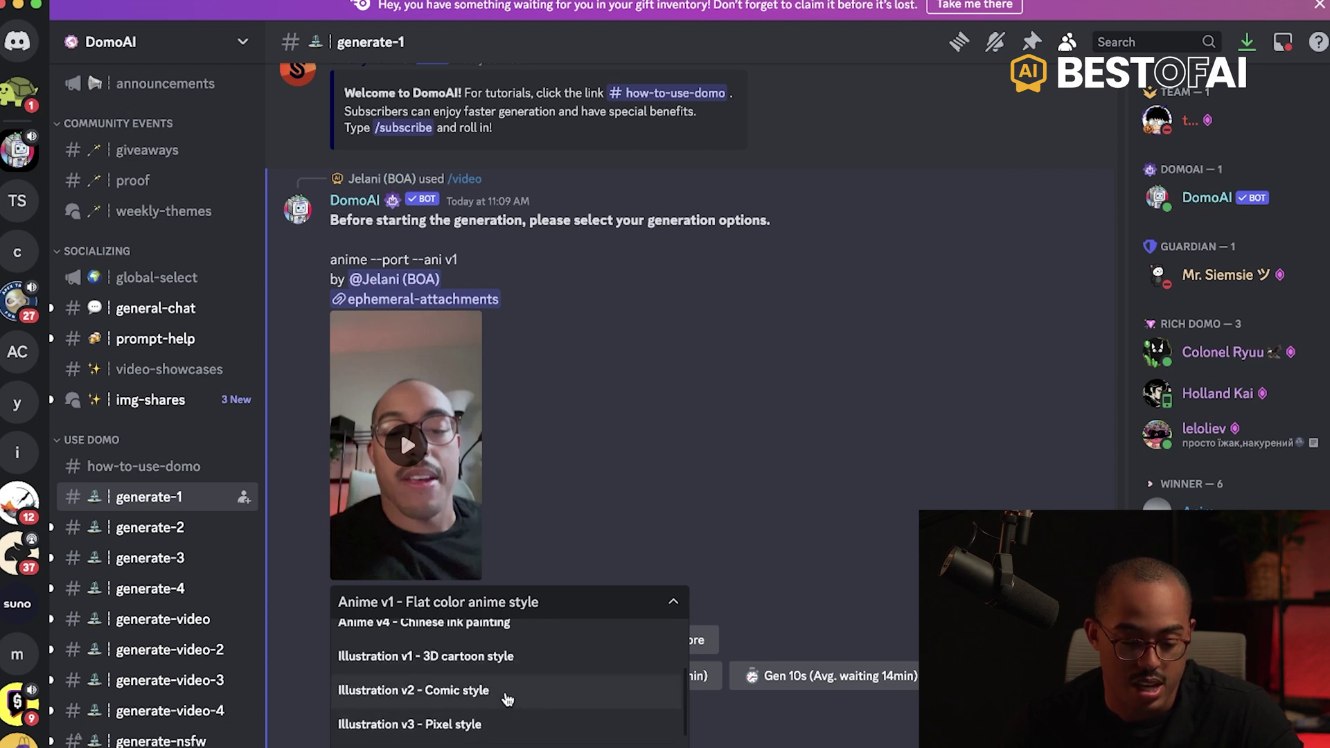
pyautogui.click(505, 695)
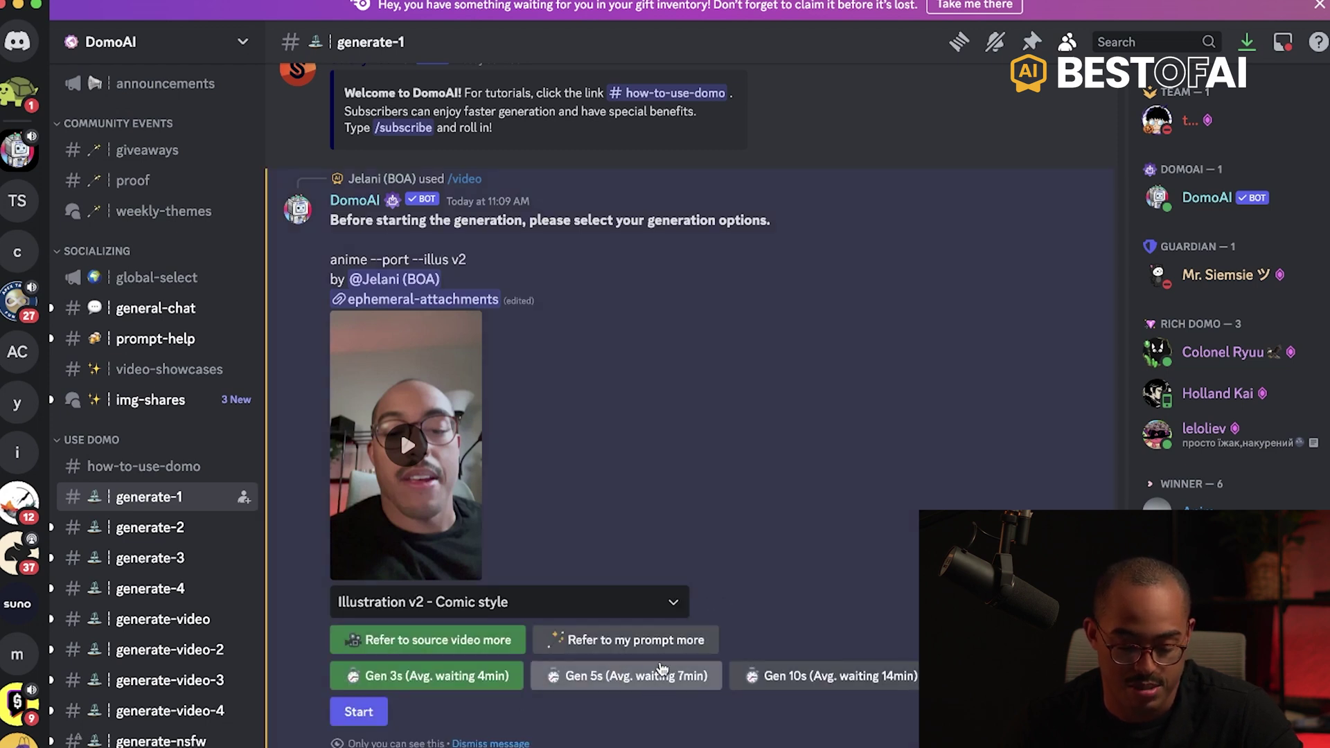
pyautogui.click(495, 676)
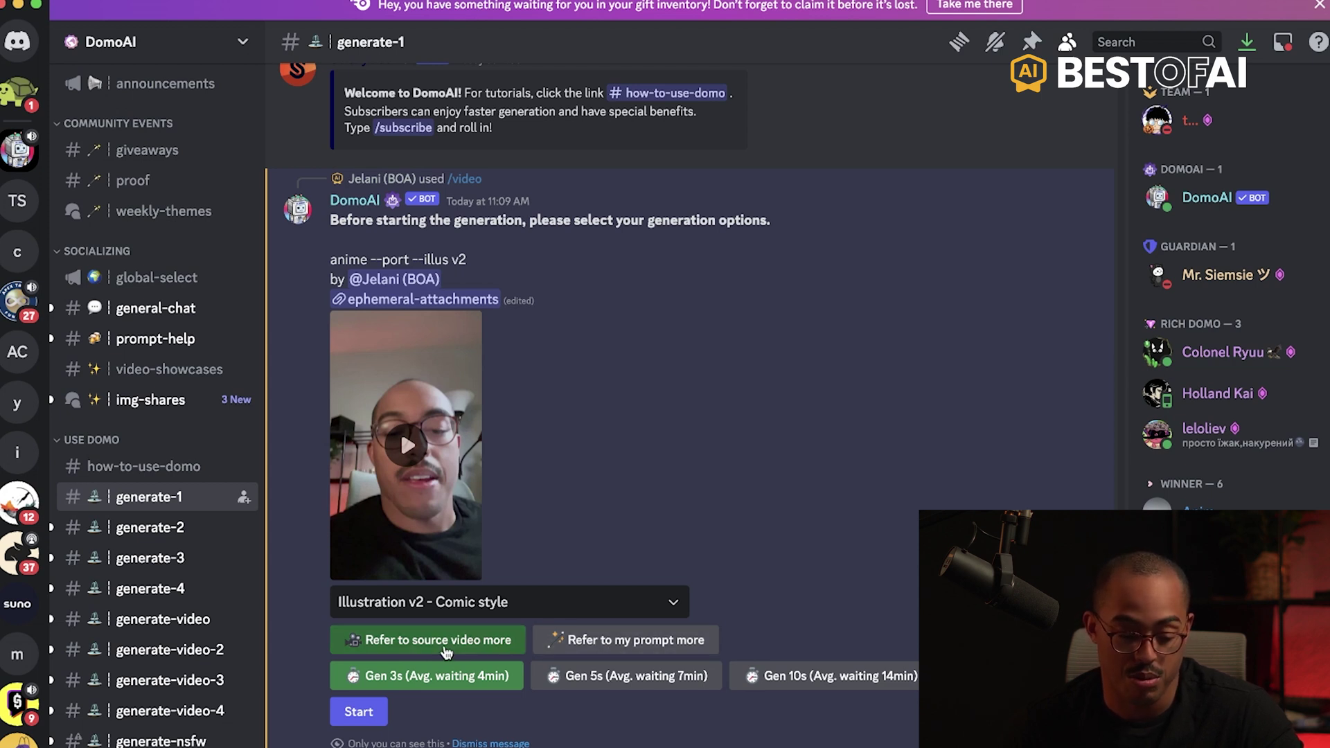
# Start the comic-style generation and enlarge the original selfie once the result posts
pyautogui.moveTo(472, 259); pyautogui.dragTo(383, 244)
pyautogui.click(358, 712)
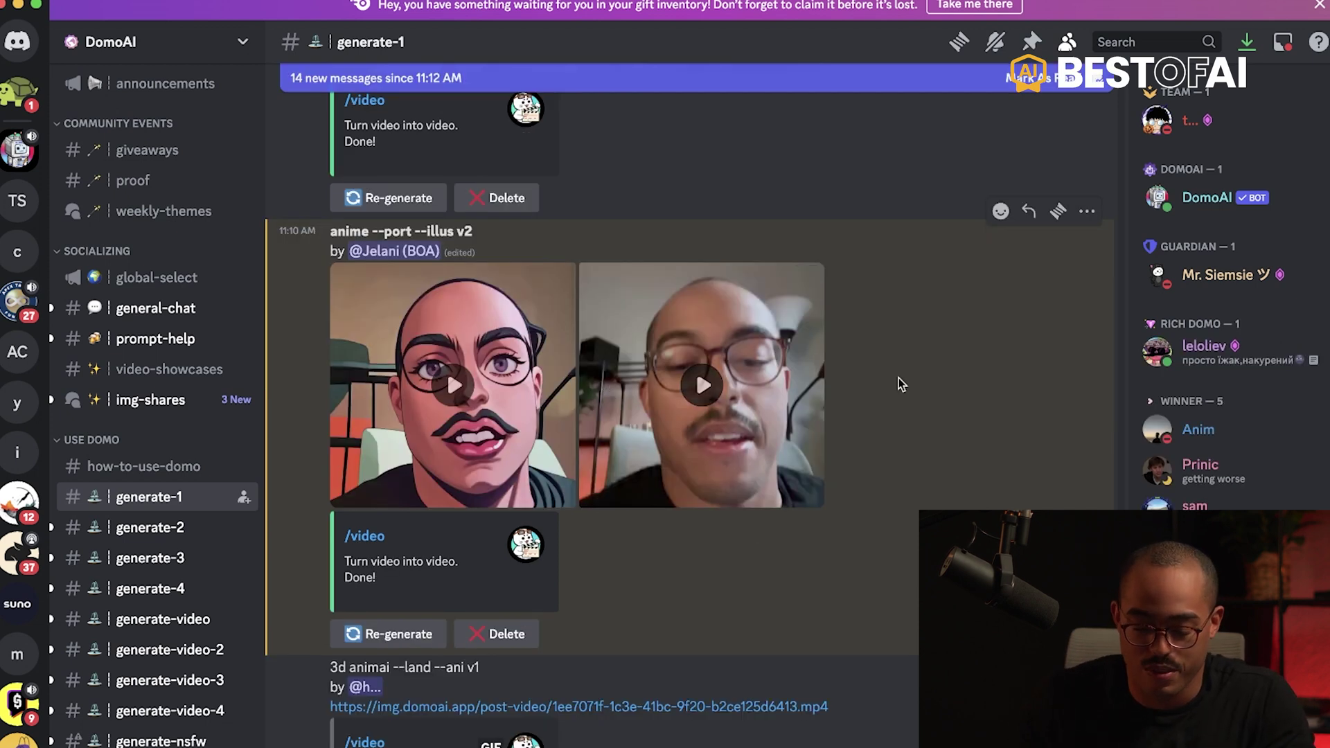
pyautogui.click(713, 406)
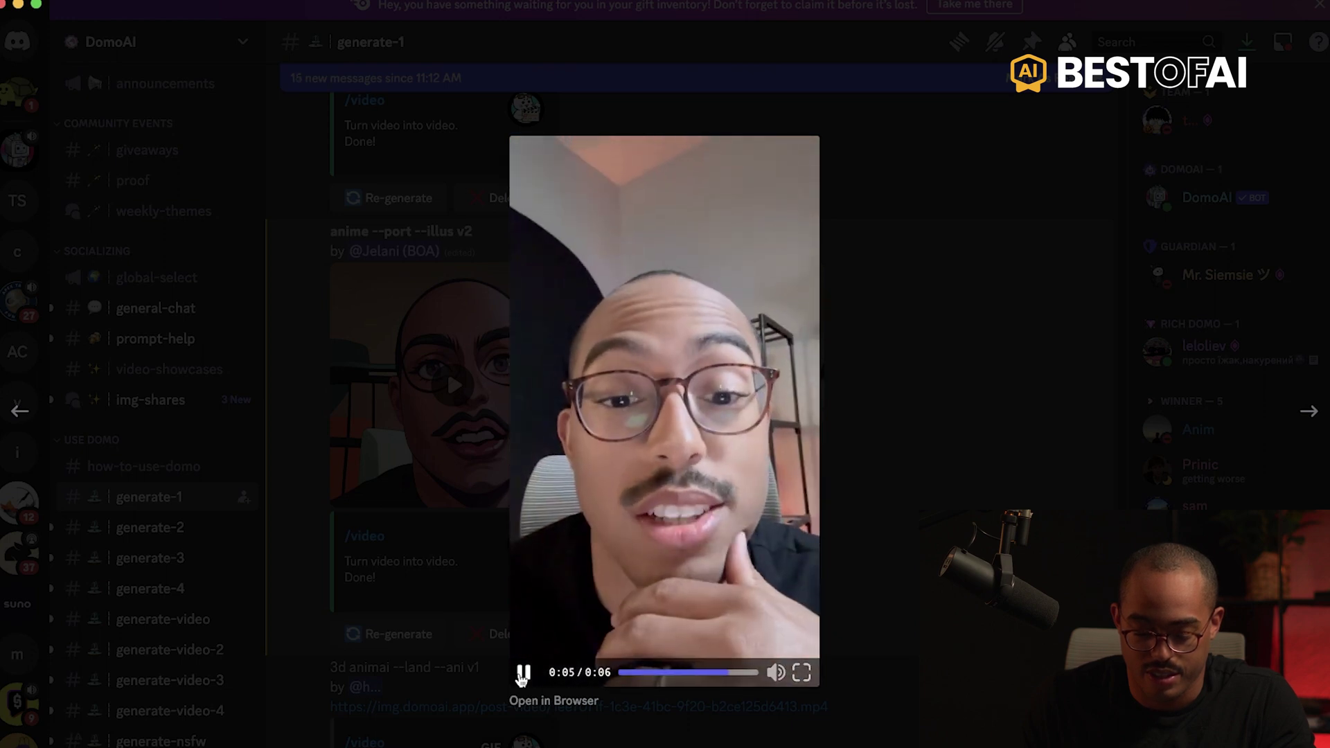
# Close the original video and play the comic-style conversion enlarged
pyautogui.click(831, 525)
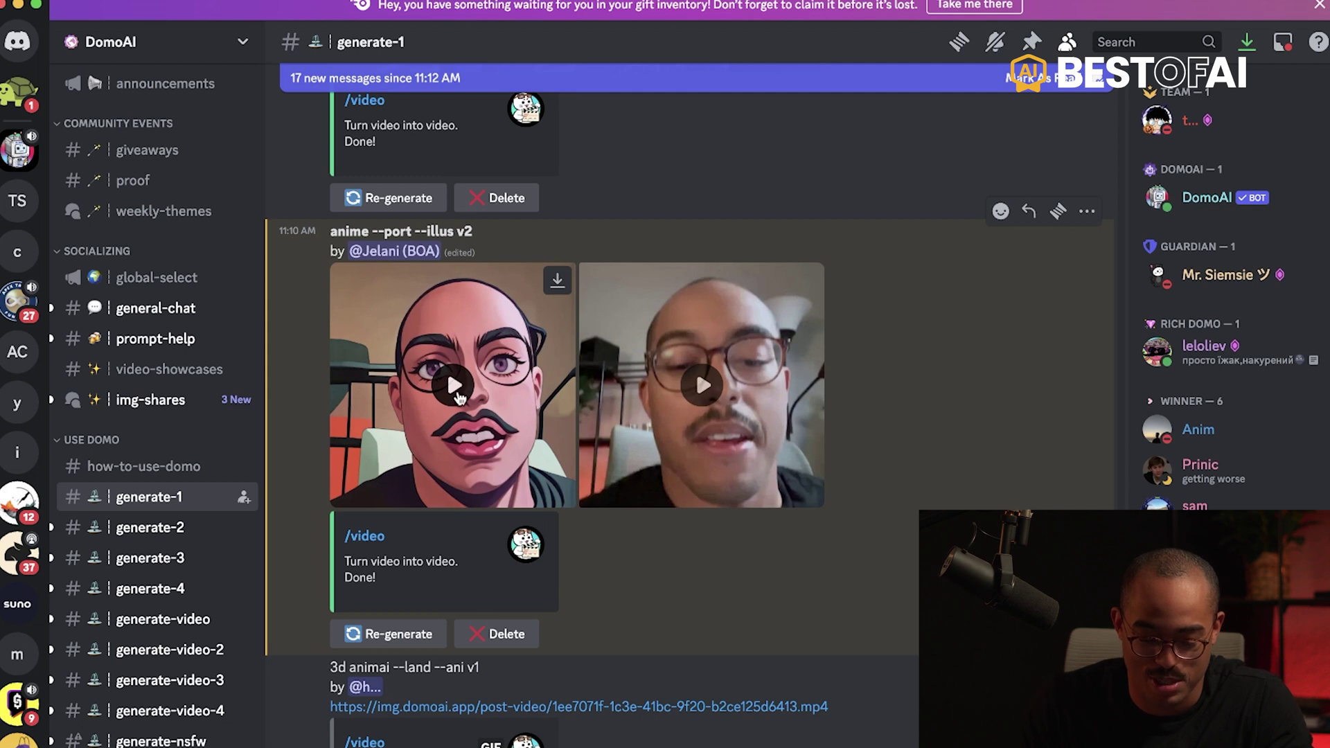
pyautogui.click(456, 388)
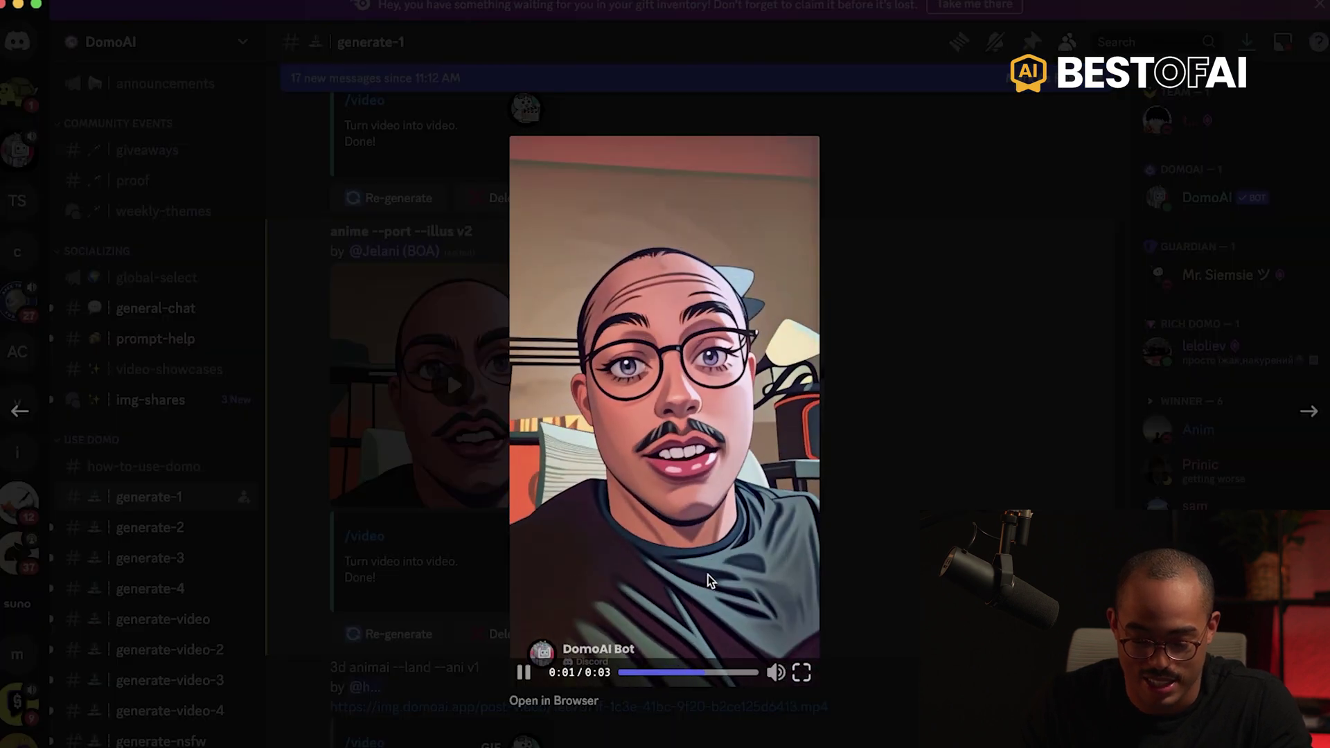